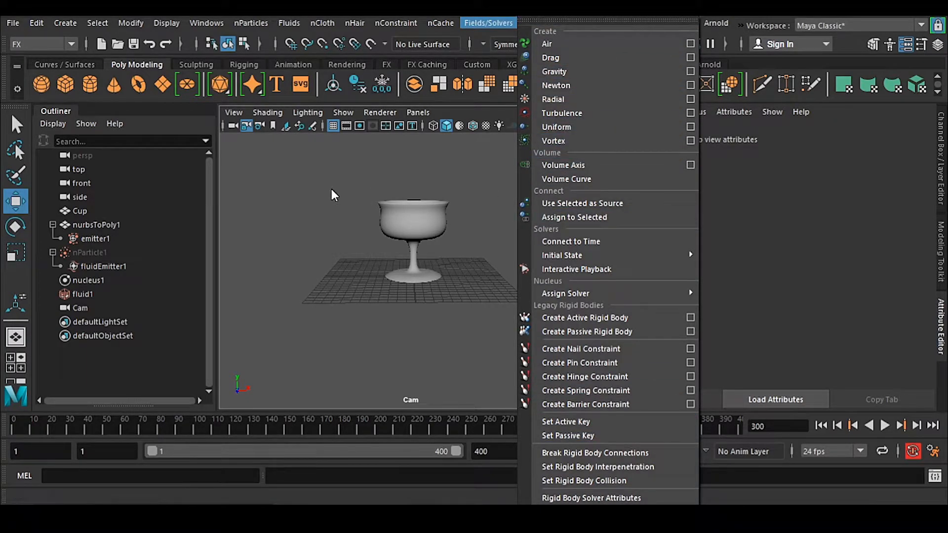
Step: Set the Boundary Draw of fluid1 to Bounding box in its display settings
click(320, 198)
click(83, 293)
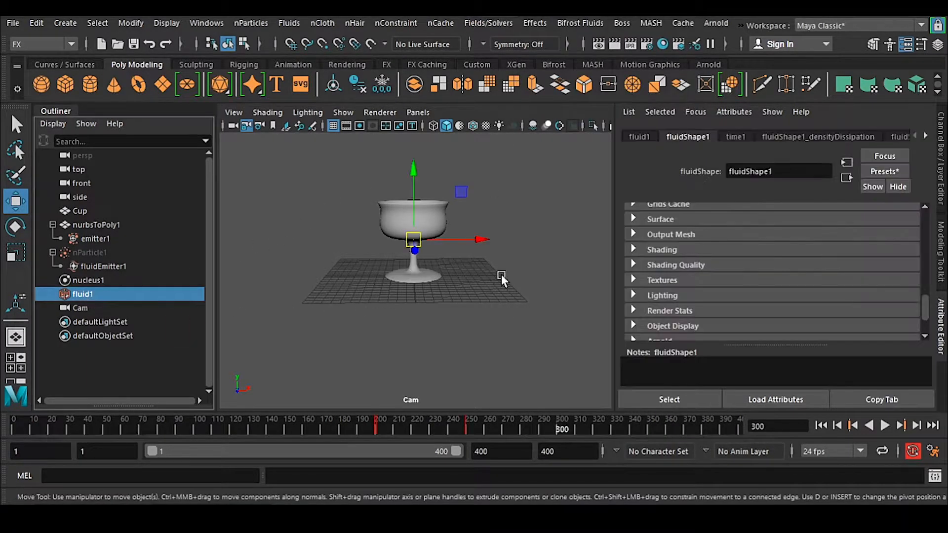
click(348, 254)
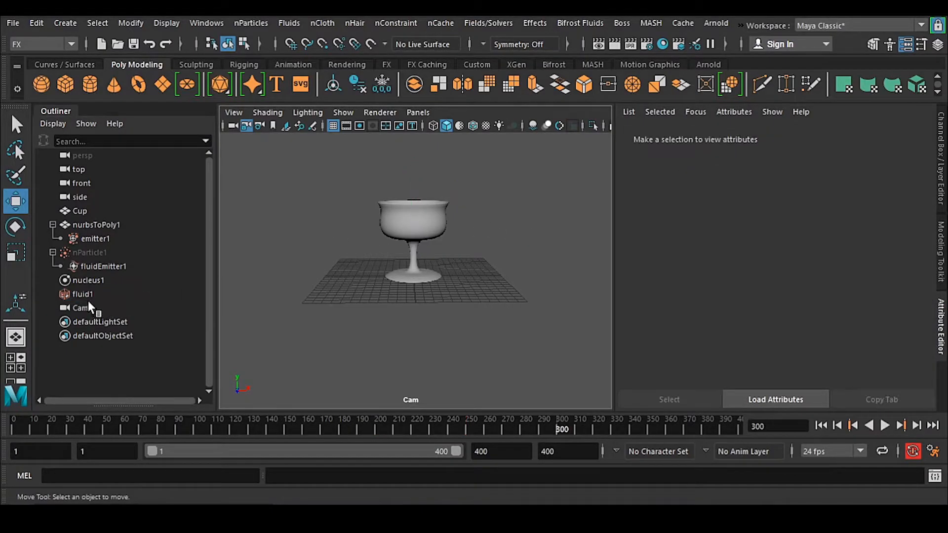
click(89, 295)
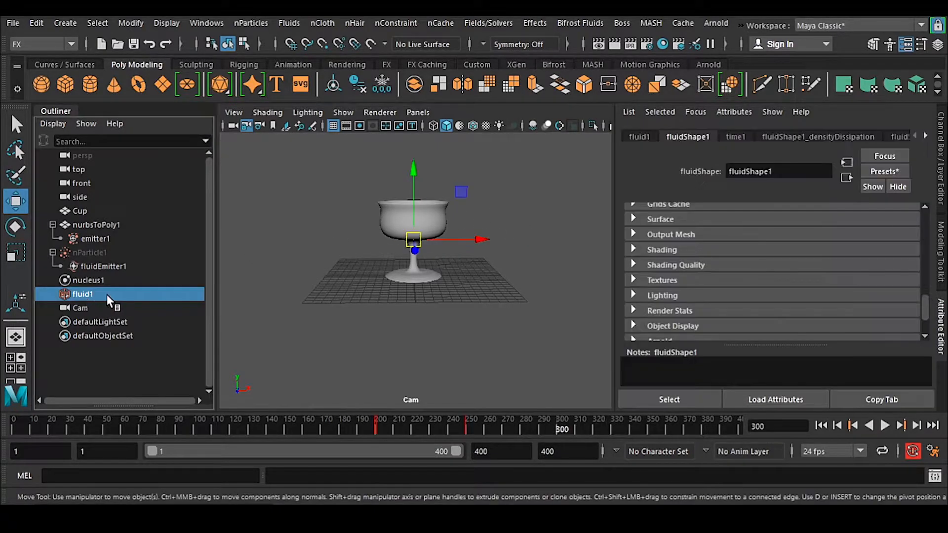
scroll(709, 279, up, 15)
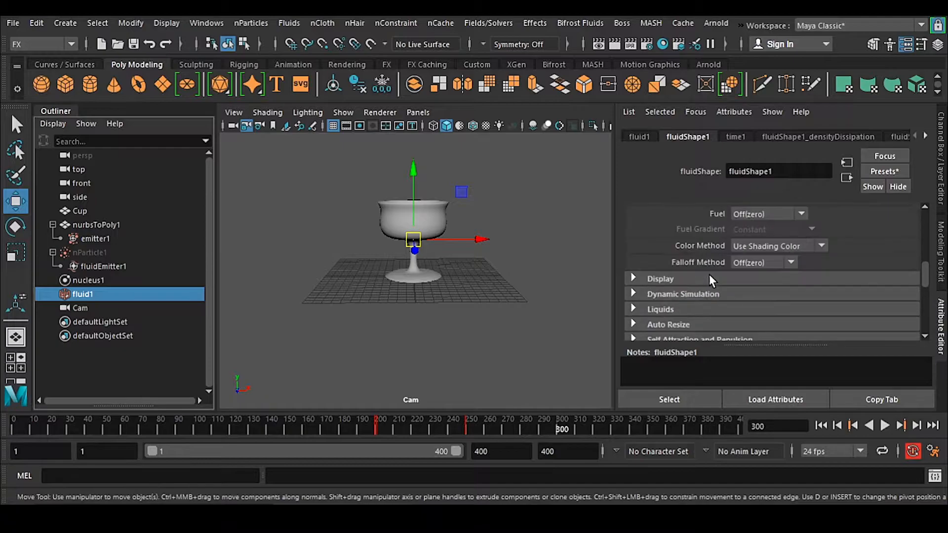
scroll(713, 279, down, 3)
scroll(713, 276, down, 3)
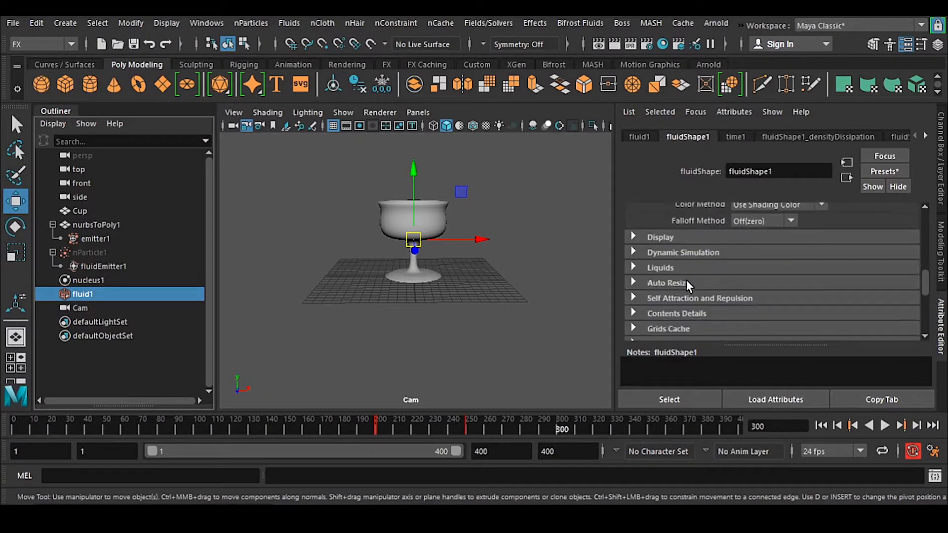
click(677, 238)
scroll(760, 277, down, 3)
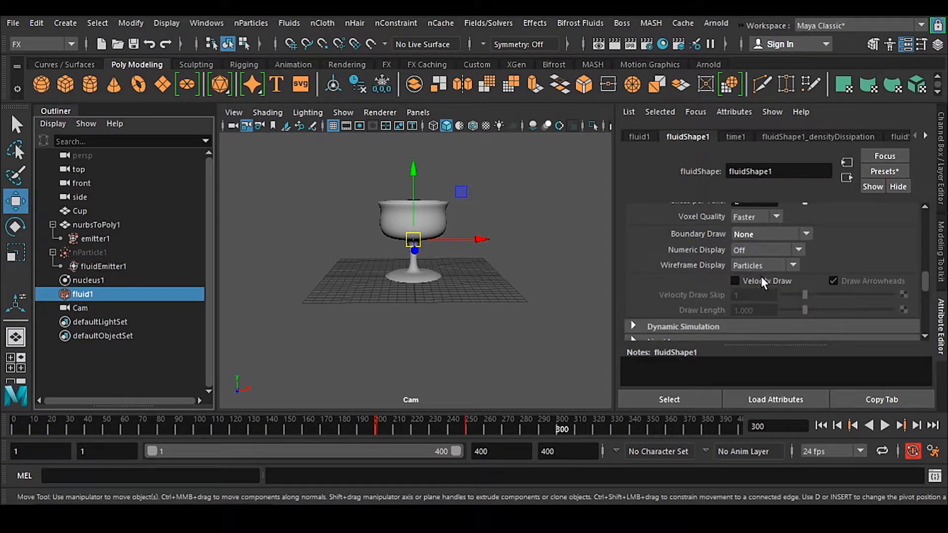
click(771, 234)
click(761, 304)
click(360, 176)
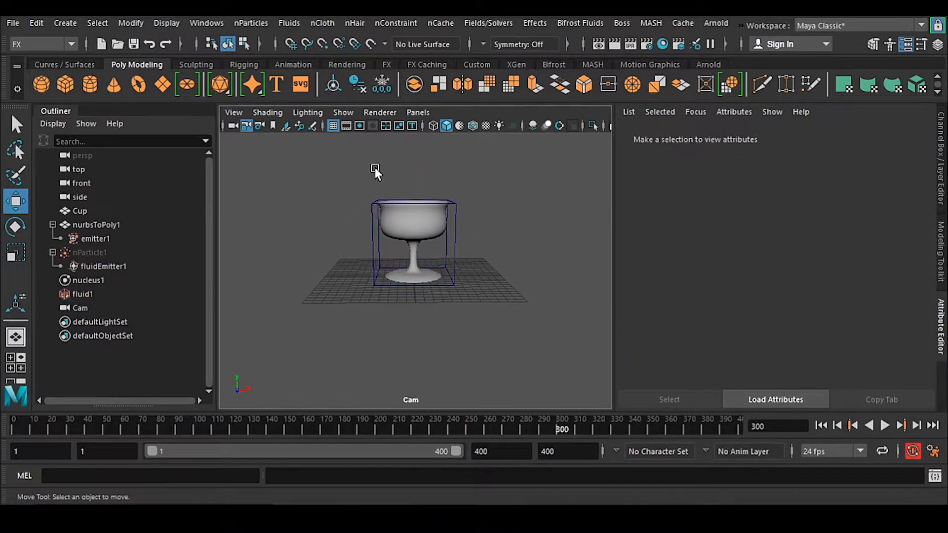
Step: Switch from the Cam view to the perspective view and frame the cup together with its fluid container
key(space)
drag(503, 251, 493, 273)
alt+right_drag(509, 251, 401, 297)
alt+drag(401, 298, 452, 243)
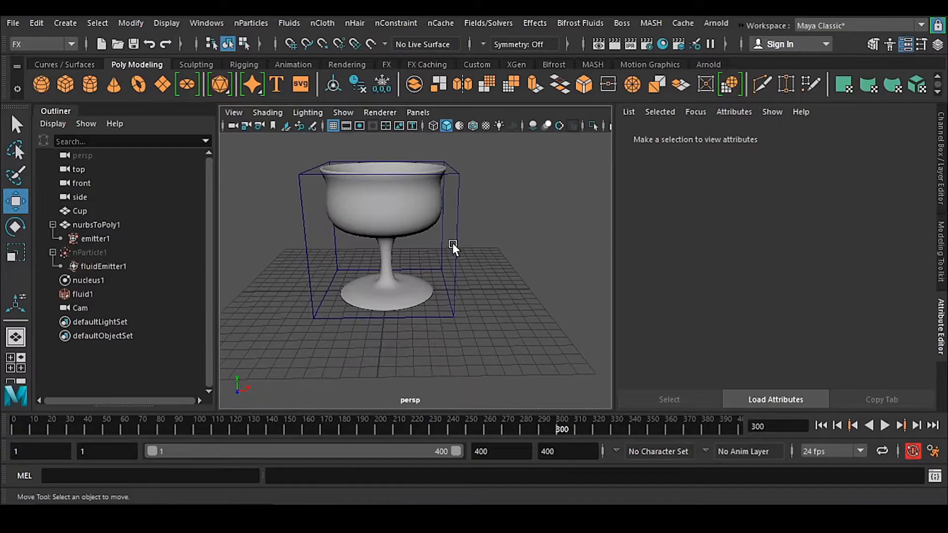
click(453, 243)
alt+middle_drag(493, 273, 493, 288)
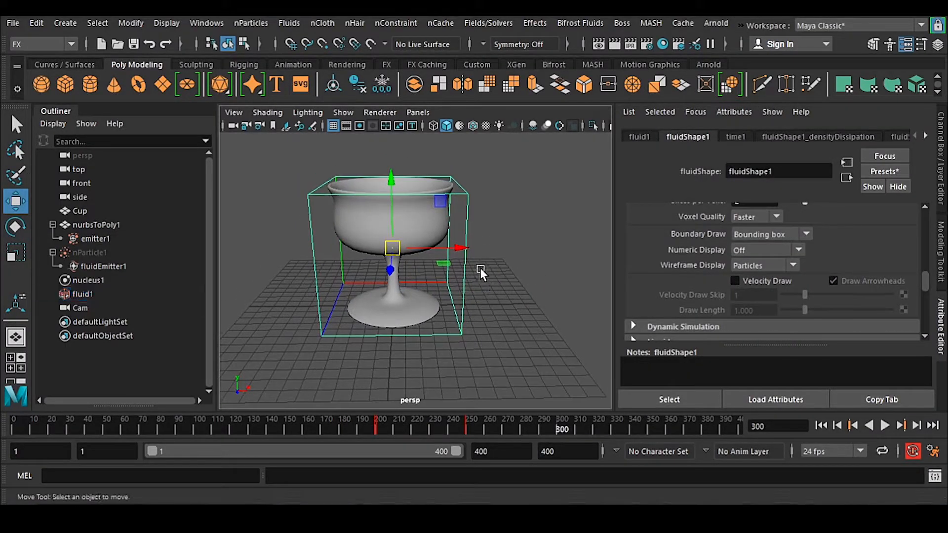
click(481, 268)
Step: Create a Volume Axis field for fluid1 using options reset to their defaults
click(92, 295)
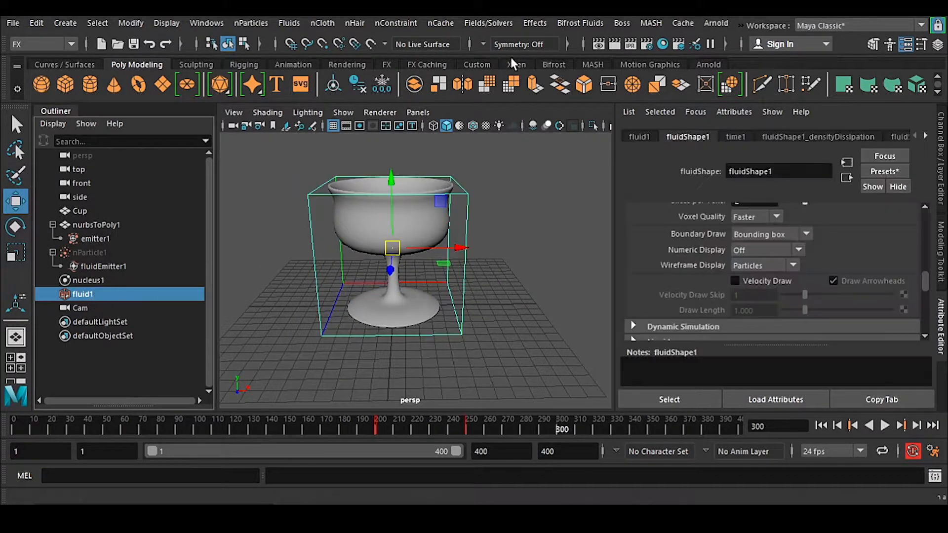
click(489, 22)
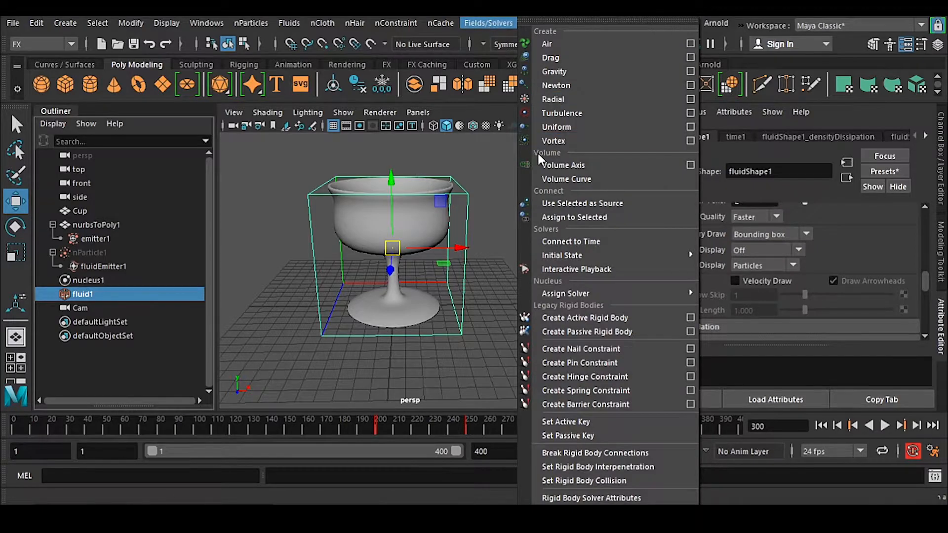
click(690, 165)
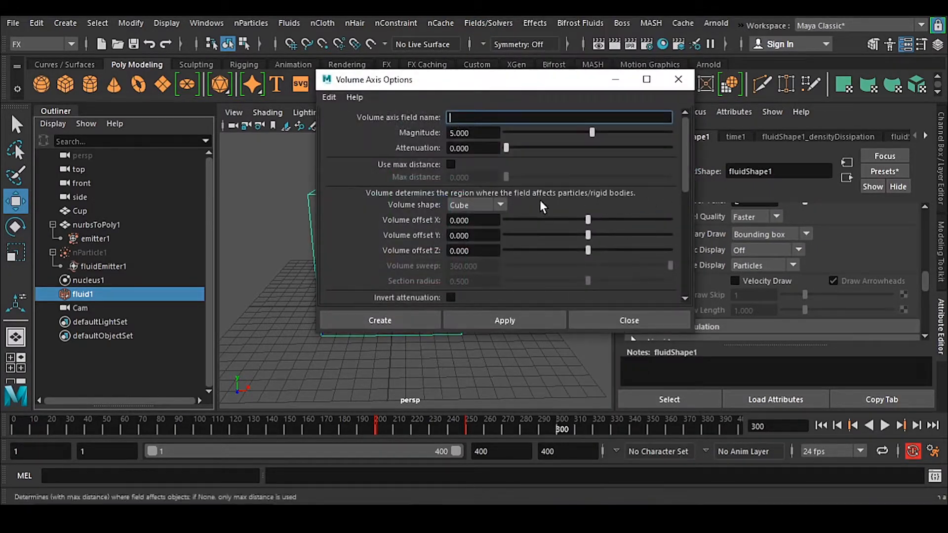
click(328, 98)
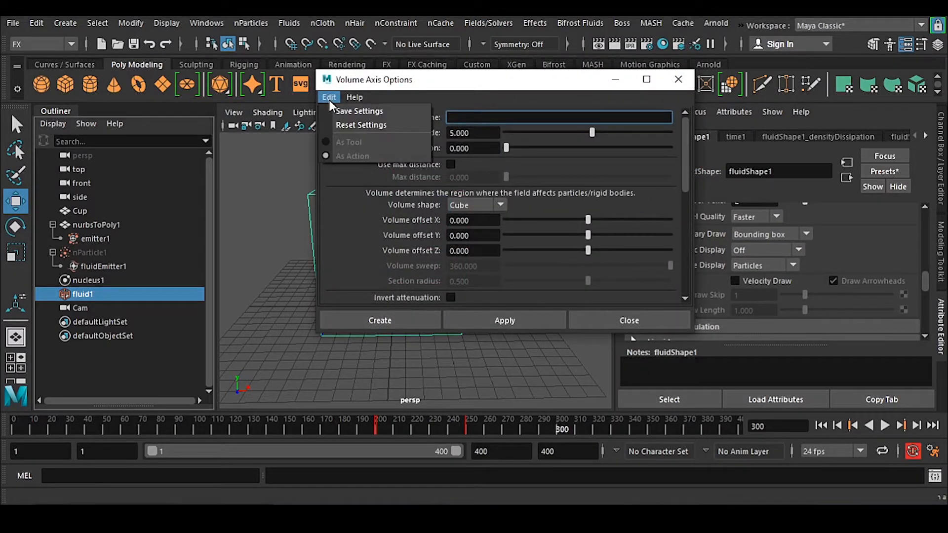
click(388, 125)
click(400, 324)
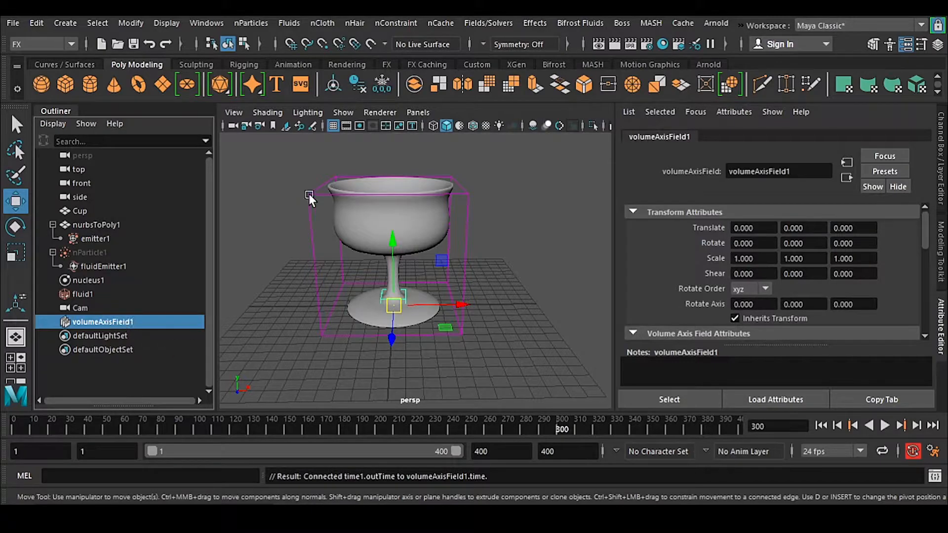
Step: Try moving the volume axis field about 7.2 units along X, and undo the move
mouse_move(437, 337)
alt+mouse_down()
mouse_move(475, 336)
mouse_move(525, 298)
mouse_move(454, 342)
alt+mouse_up()
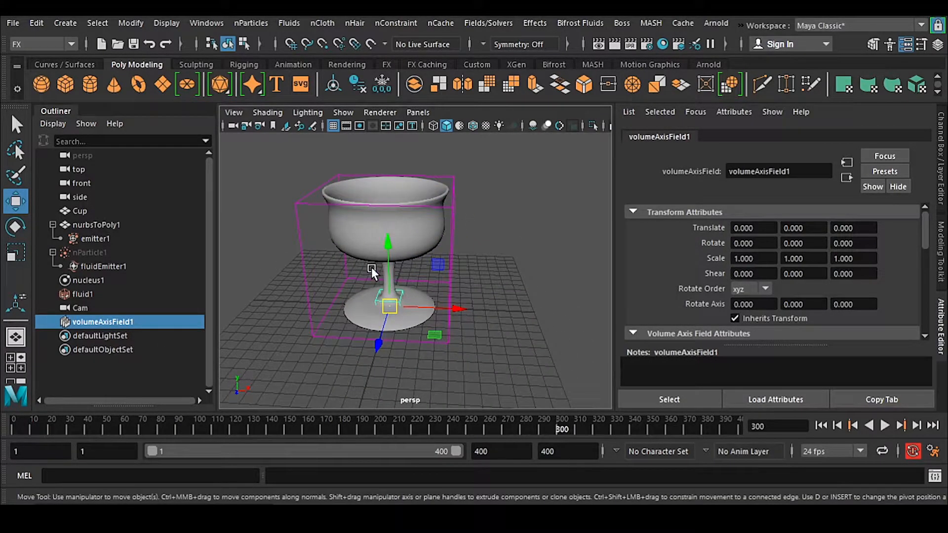
click(269, 329)
click(122, 321)
alt+drag(384, 327, 572, 310)
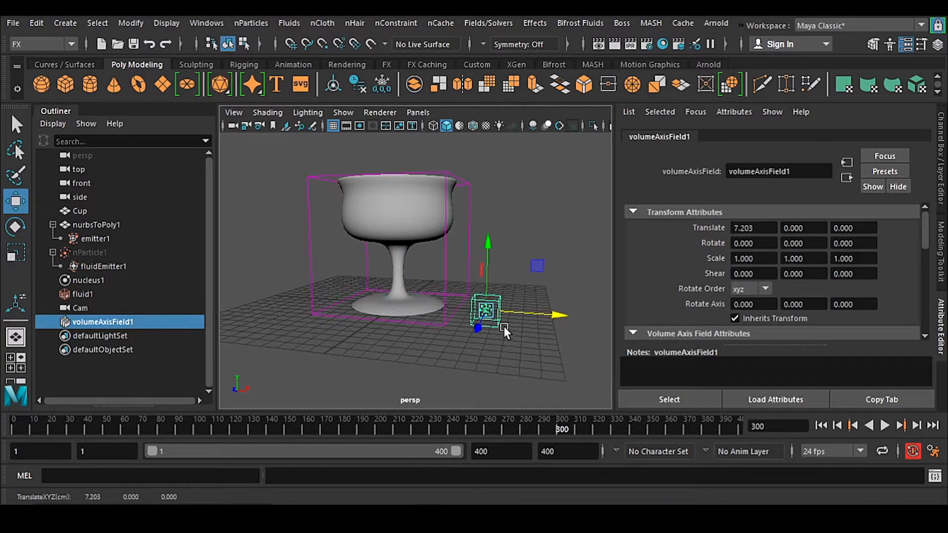
alt+middle_drag(513, 330, 459, 314)
key(ctrl+z)
Step: Show the volume axis field's attributes in a separate, taller window with the Volume Axis Field and Volume Speed sections collapsed
scroll(734, 274, down, 4)
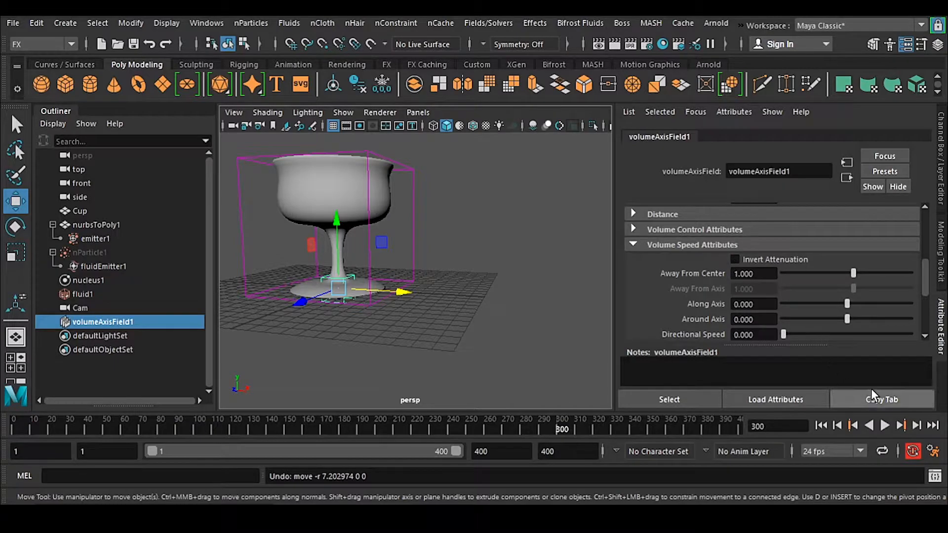
click(912, 399)
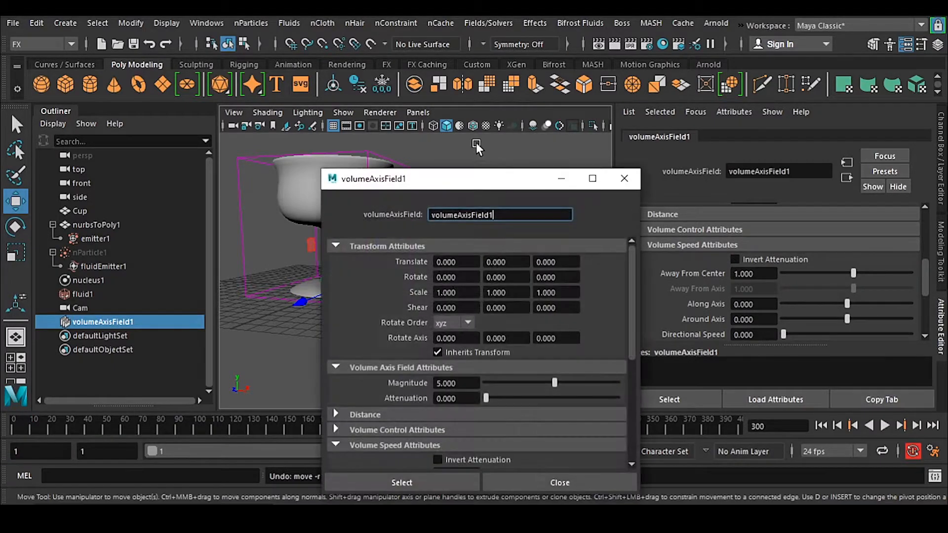
drag(481, 187, 624, 28)
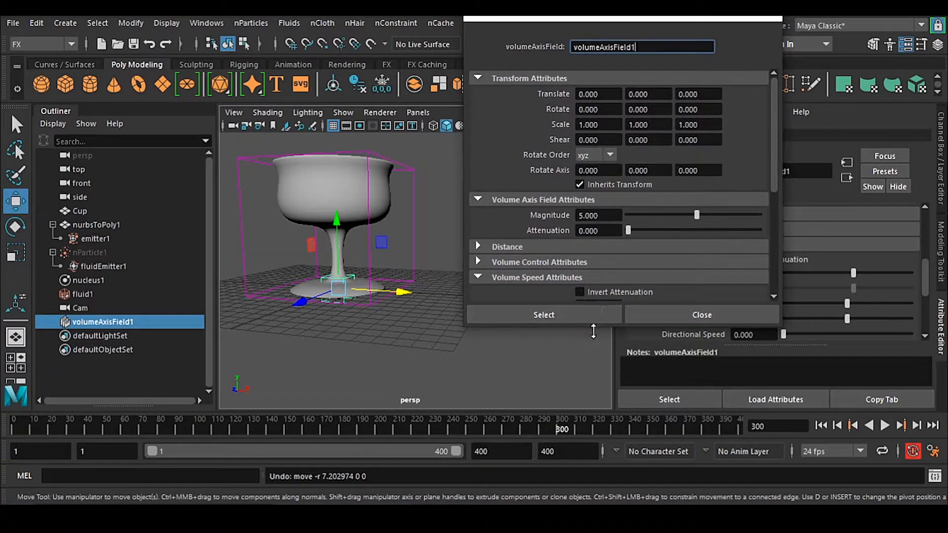
drag(593, 329, 593, 463)
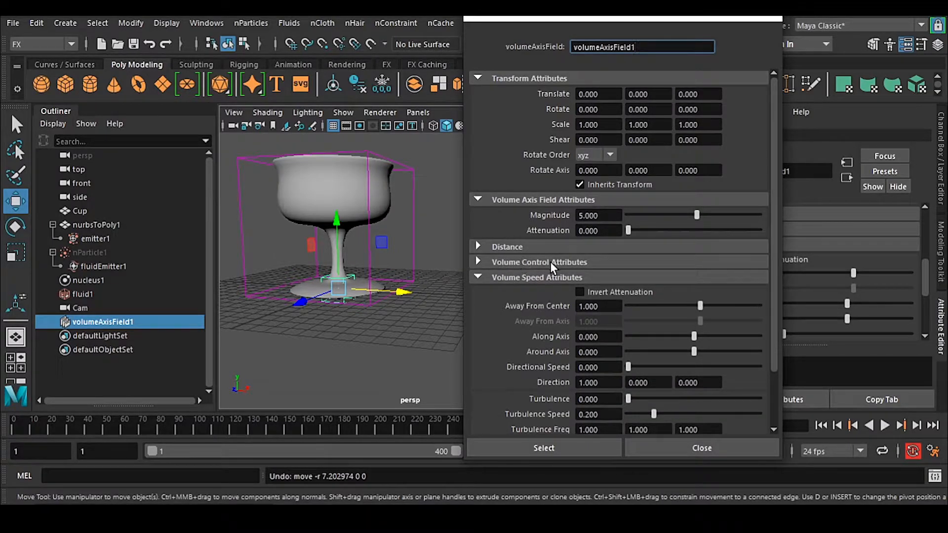
click(513, 277)
click(510, 201)
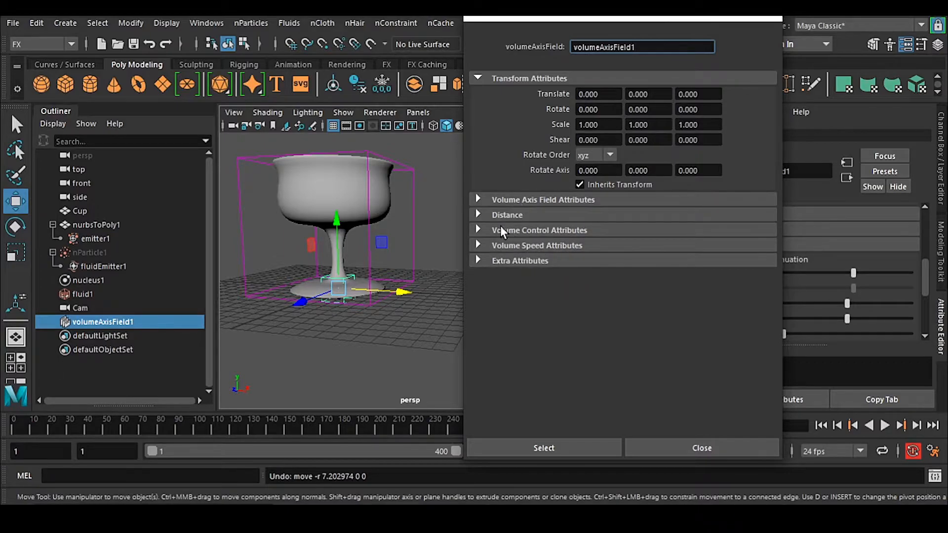
Step: Set the volume axis field's Volume Shape to Torus
click(567, 230)
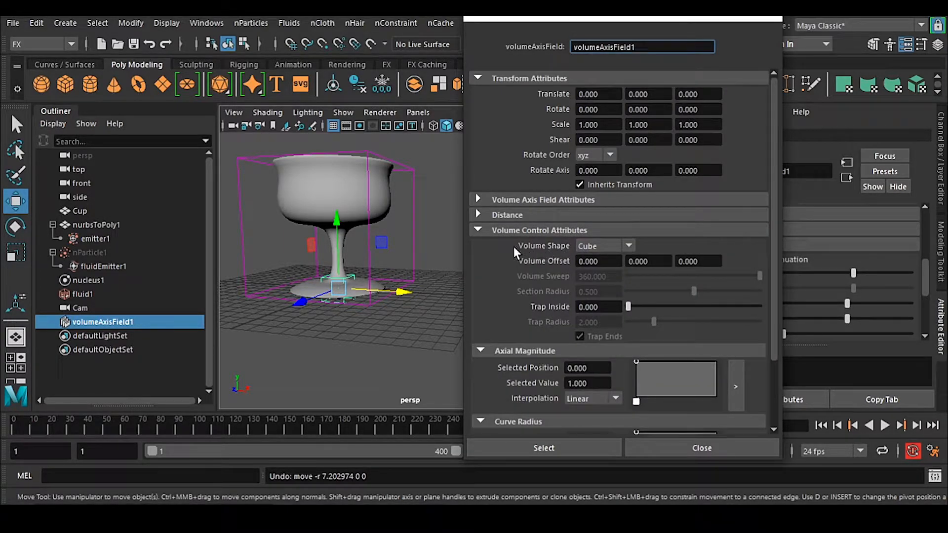
click(590, 246)
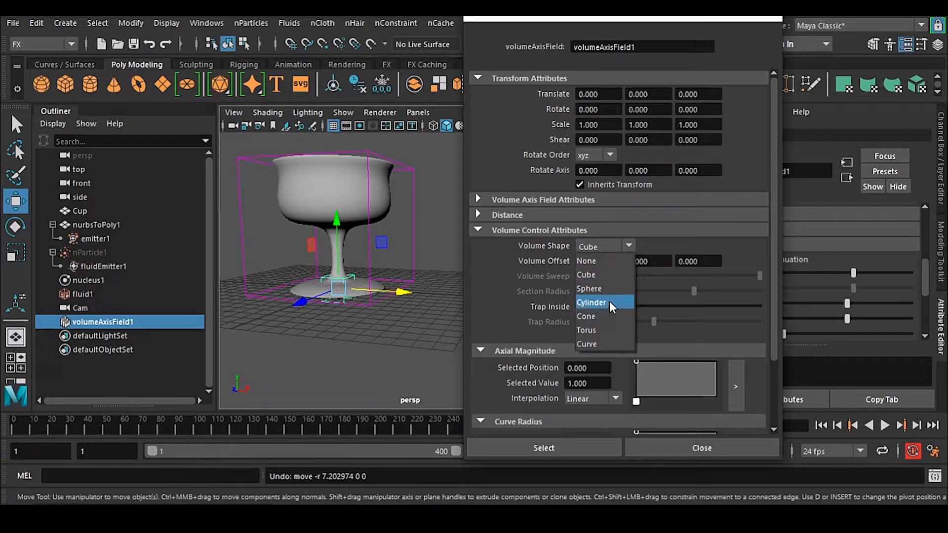
click(603, 329)
Step: Scale the torus field uniformly to about 5.3 and stretch it along Y to about 21 so it encloses the cup
mouse_move(373, 291)
alt+mouse_down()
mouse_move(375, 303)
mouse_move(387, 293)
alt+mouse_up()
key(r)
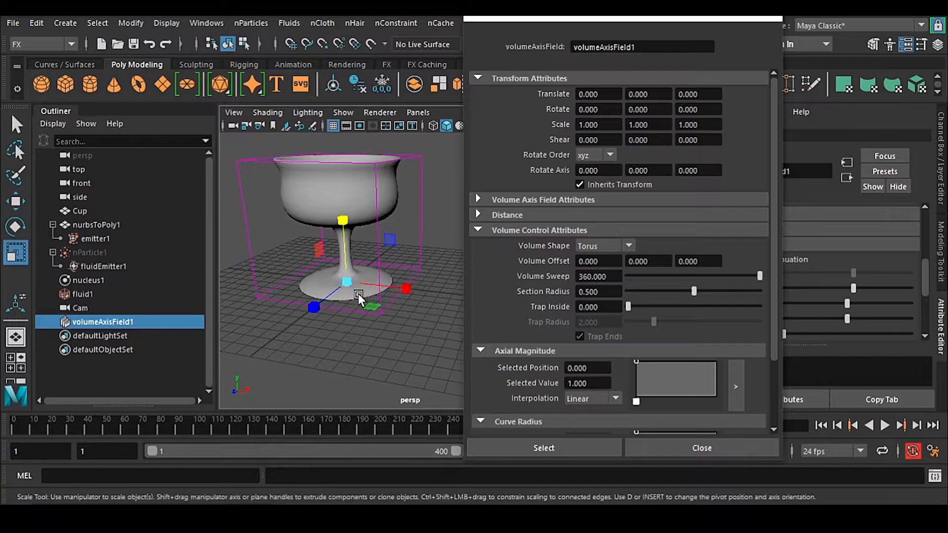
drag(350, 296, 528, 359)
alt+drag(414, 329, 372, 271)
alt+middle_drag(364, 227, 368, 297)
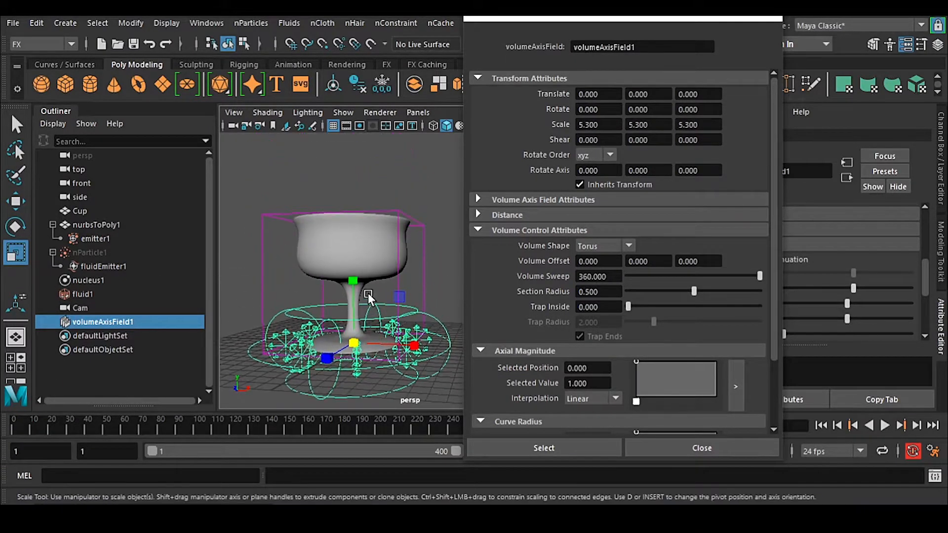
mouse_move(361, 285)
mouse_down()
mouse_move(362, 231)
mouse_move(368, 286)
mouse_up()
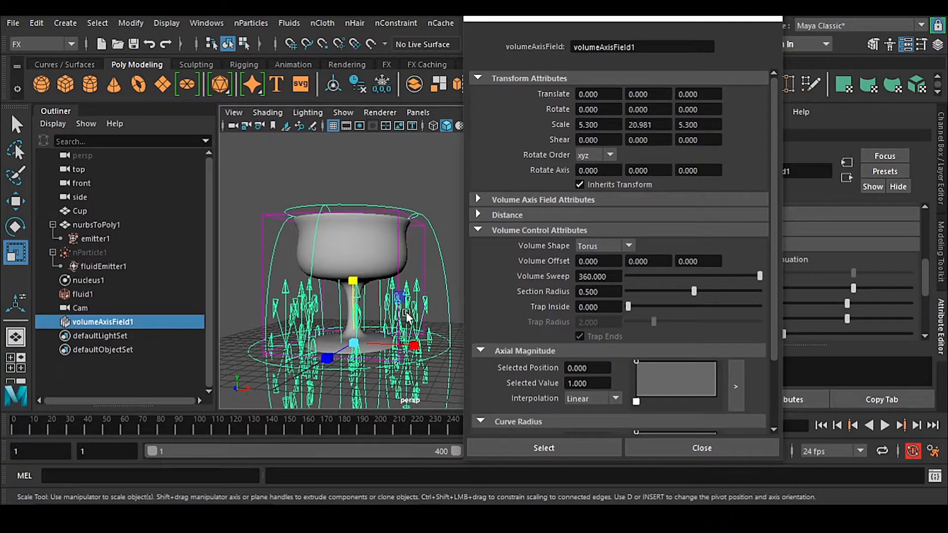
alt+middle_drag(371, 320, 375, 297)
alt+drag(374, 296, 376, 309)
mouse_move(376, 309)
alt+middle_down()
mouse_move(377, 289)
mouse_move(384, 314)
alt+middle_up()
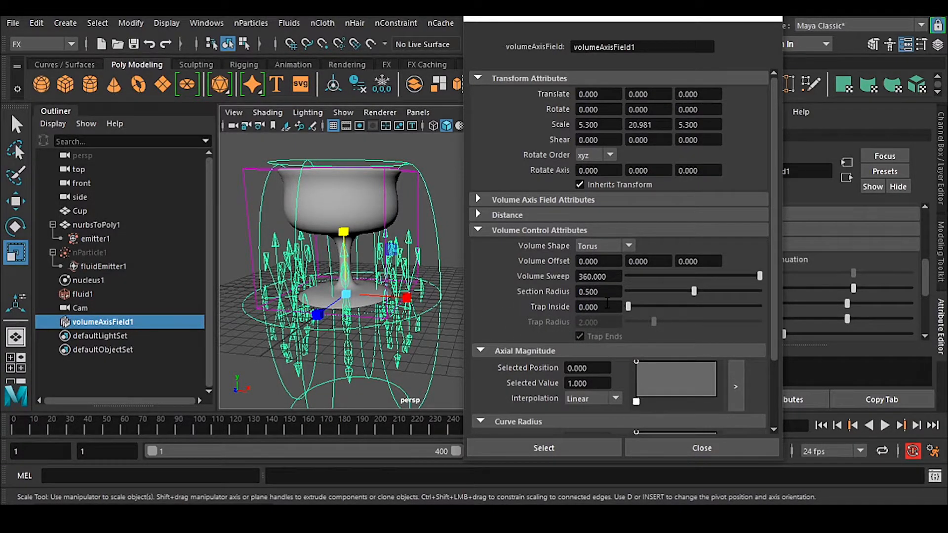
Step: Try an Away From Axis speed of 0 on the volume axis field, and restore it to 1
scroll(607, 304, down, 3)
click(509, 408)
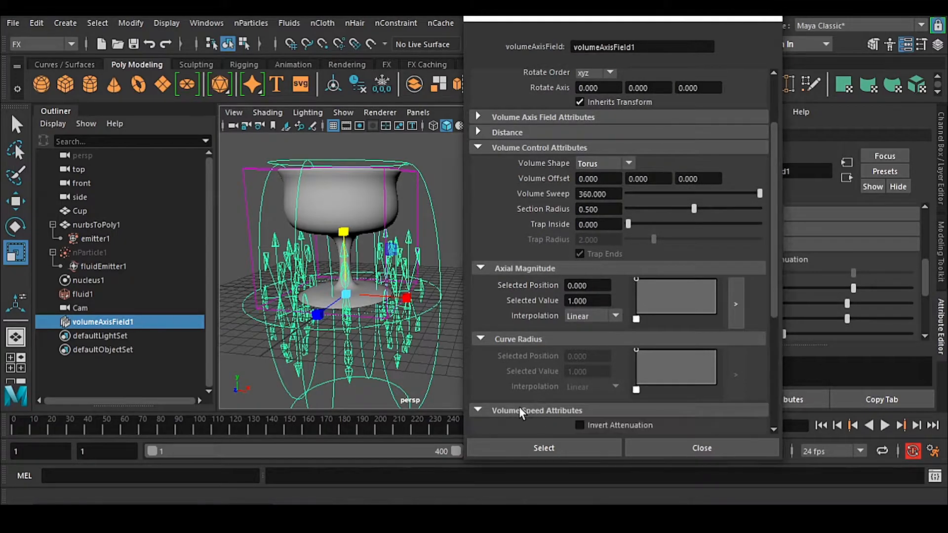
scroll(548, 342, down, 5)
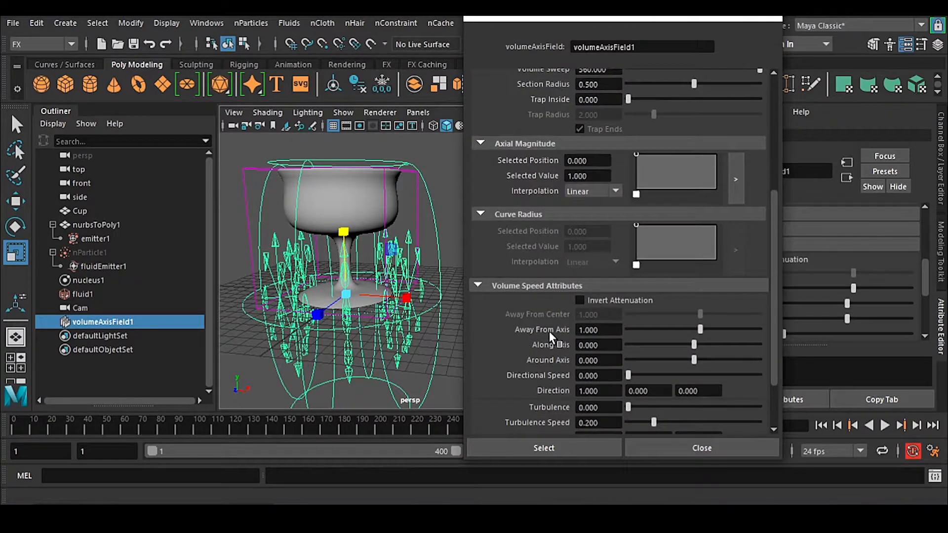
double_click(608, 334)
text(0)
key(Return)
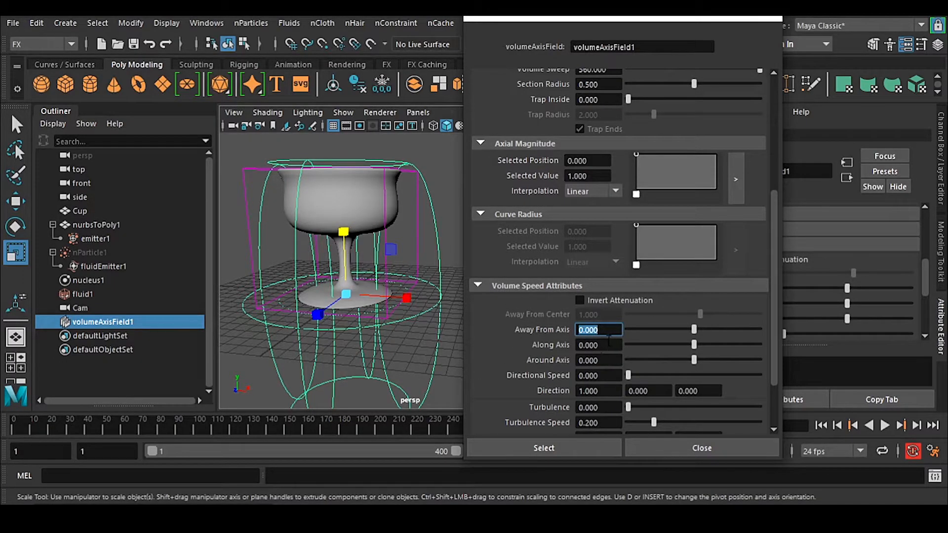
text(1)
key(Return)
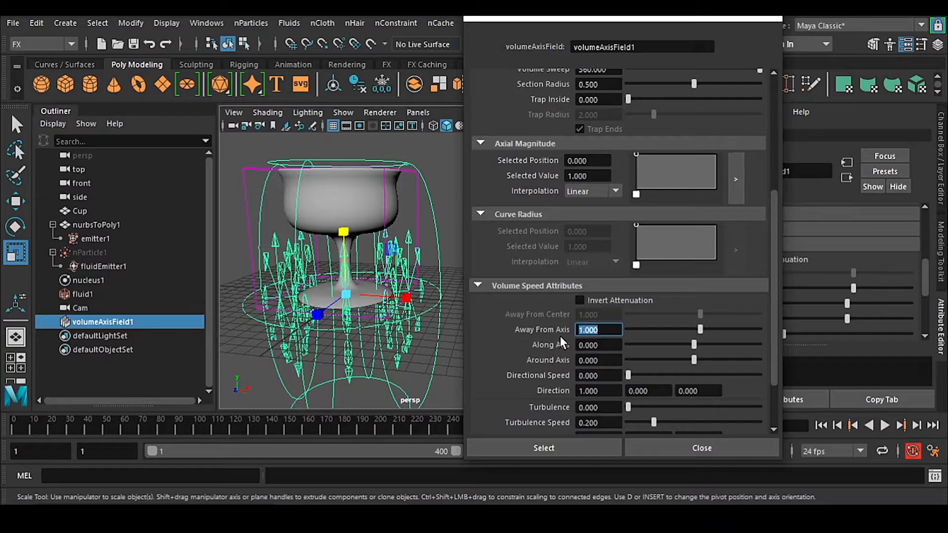
Step: Turn off Display Speed for the volume axis field
scroll(561, 333, down, 3)
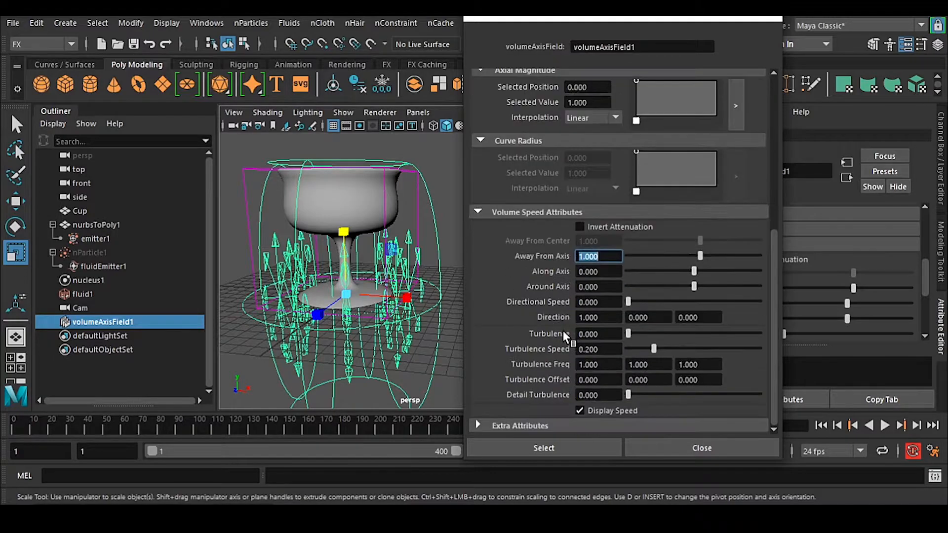
click(609, 410)
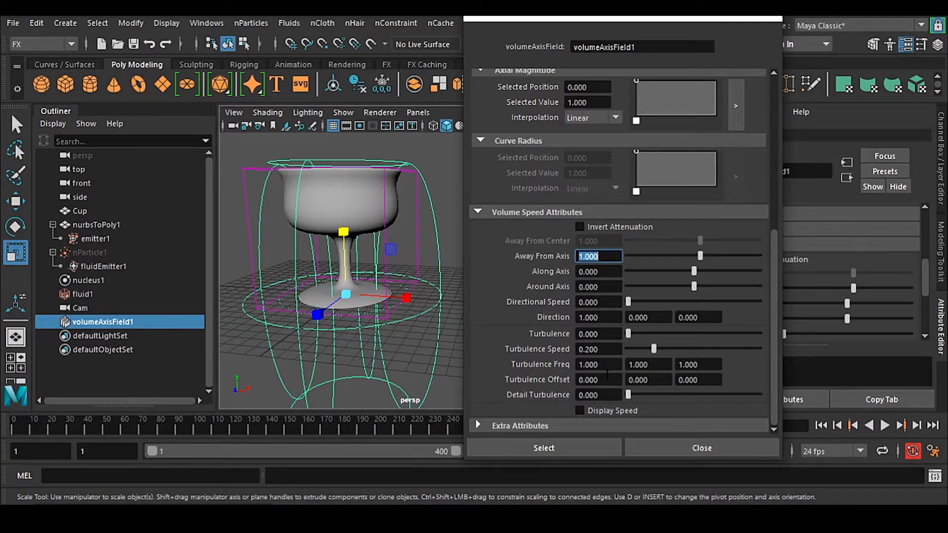
click(599, 256)
scroll(608, 293, up, 3)
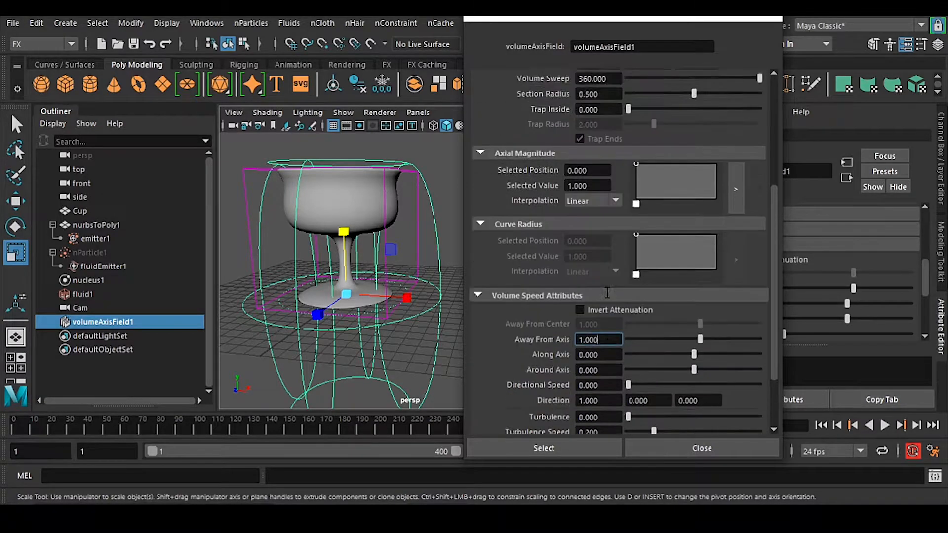
scroll(607, 293, up, 3)
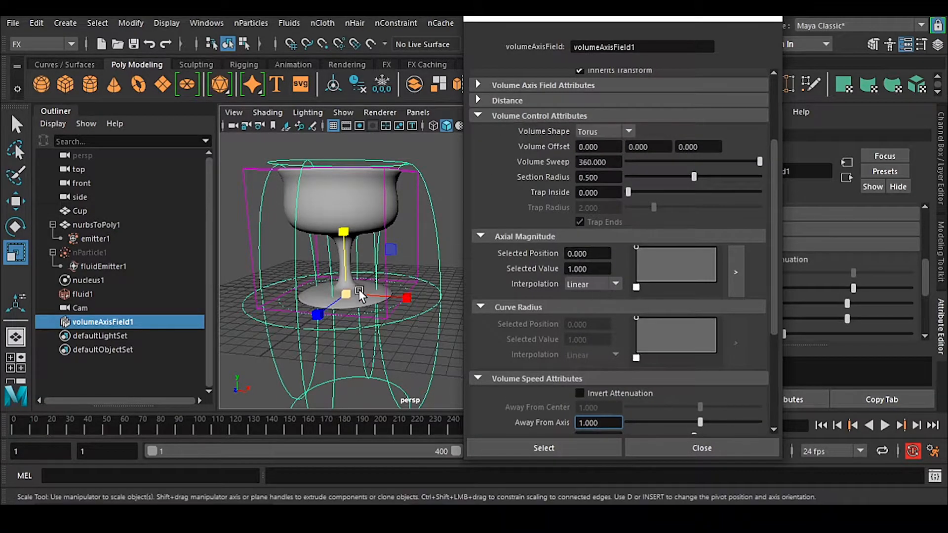
Step: Try Display Speed on the volume axis field, and turn it off again
scroll(596, 317, down, 6)
click(591, 411)
click(590, 411)
scroll(603, 268, up, 6)
Step: Set the torus field's Section Radius to 0.3
scroll(604, 267, up, 2)
alt+drag(376, 256, 380, 269)
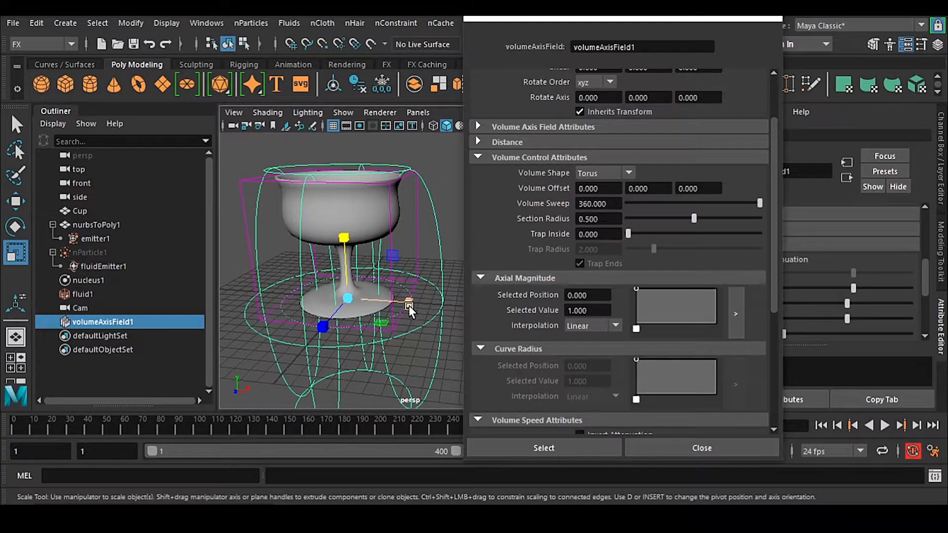
alt+drag(409, 303, 412, 310)
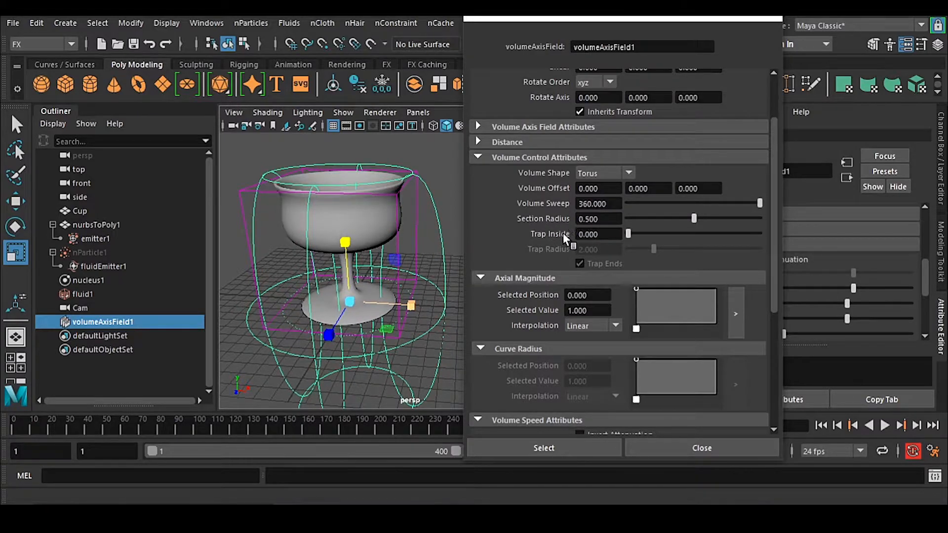
alt+middle_drag(423, 336, 384, 316)
alt+drag(384, 316, 416, 350)
alt+right_drag(417, 350, 426, 354)
mouse_move(404, 272)
alt+mouse_down()
mouse_move(421, 302)
mouse_move(410, 306)
mouse_move(414, 269)
alt+mouse_up()
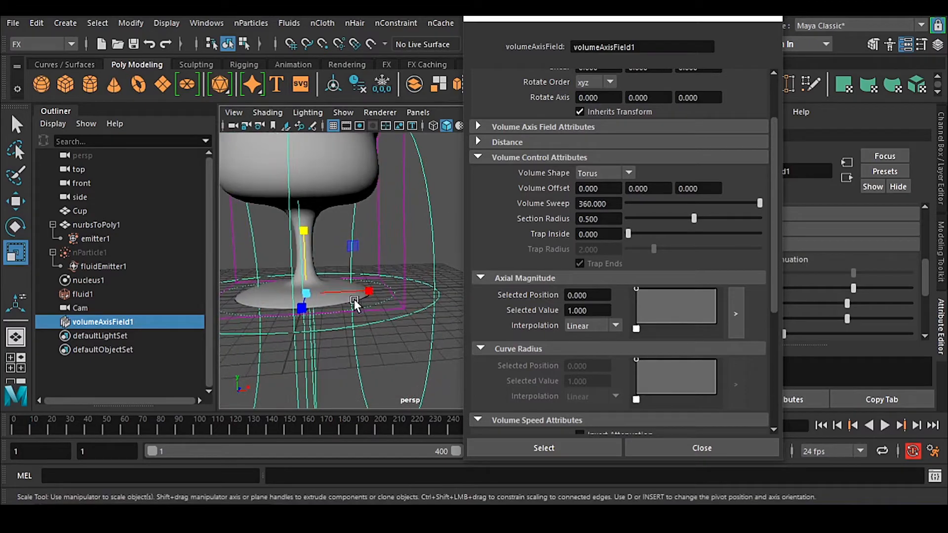
alt+drag(421, 312, 408, 323)
alt+middle_drag(408, 322, 368, 335)
alt+right_drag(368, 335, 398, 326)
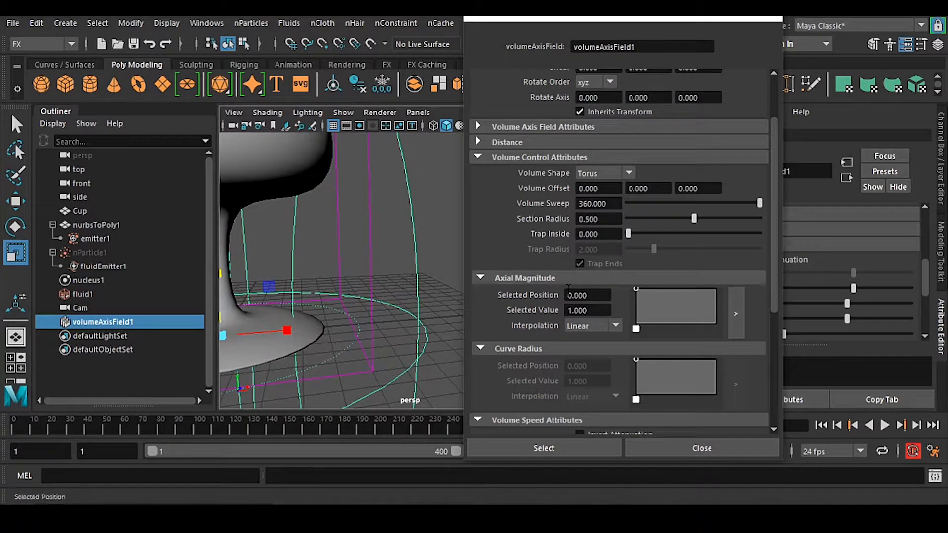
click(598, 218)
text(0.3)
key(Return)
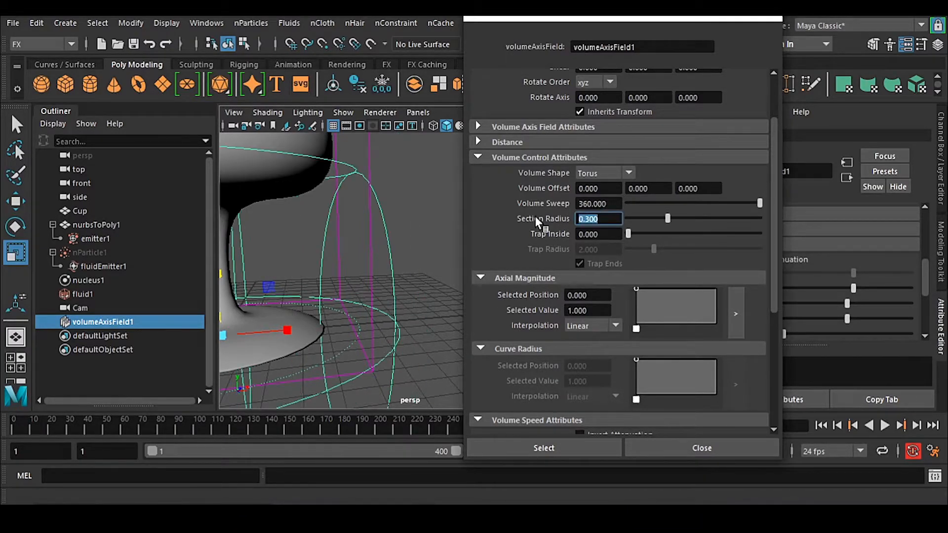
Step: Stretch the torus field along Y and scale it uniformly to about 5.8 around the cup, and move the attribute window off the viewport
alt+middle_drag(339, 352, 372, 354)
scroll(389, 321, down, 4)
alt+drag(372, 354, 322, 211)
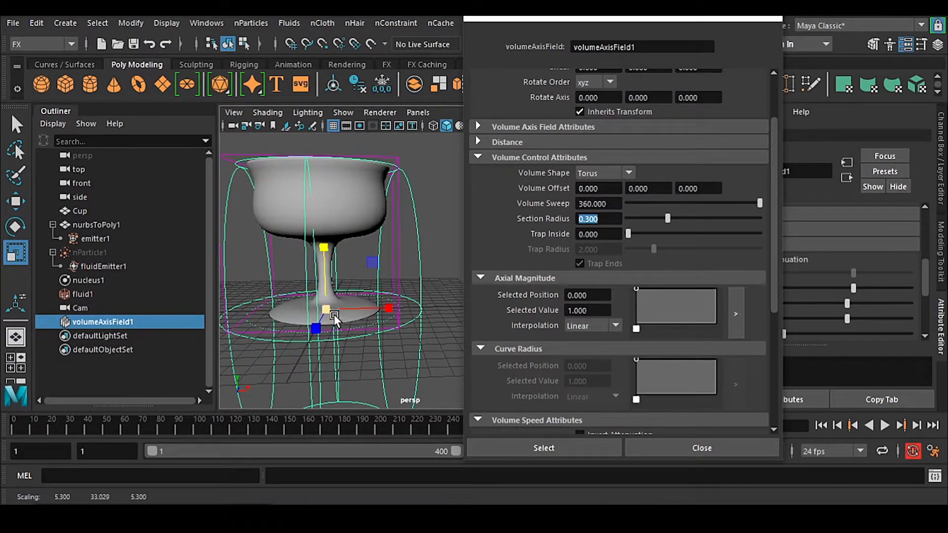
drag(327, 309, 332, 307)
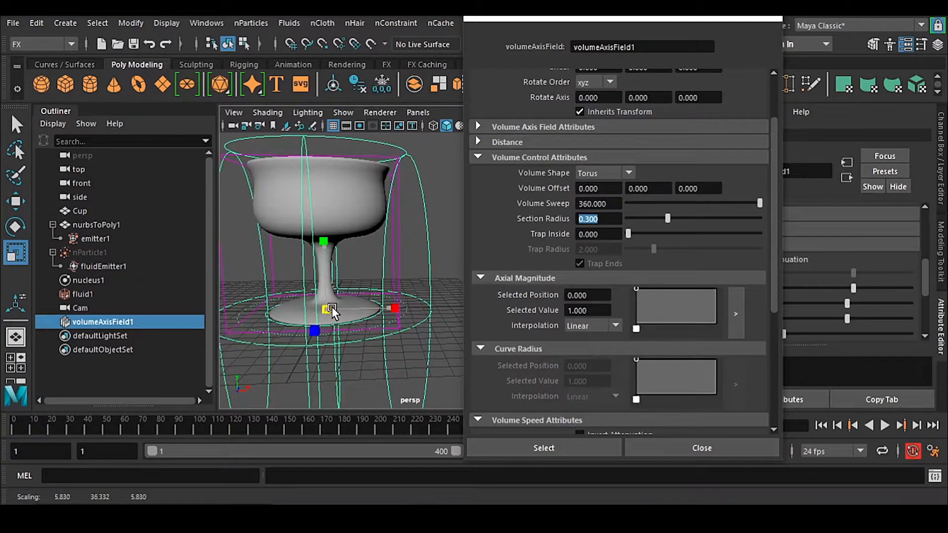
drag(323, 246, 383, 276)
drag(592, 16, 805, 22)
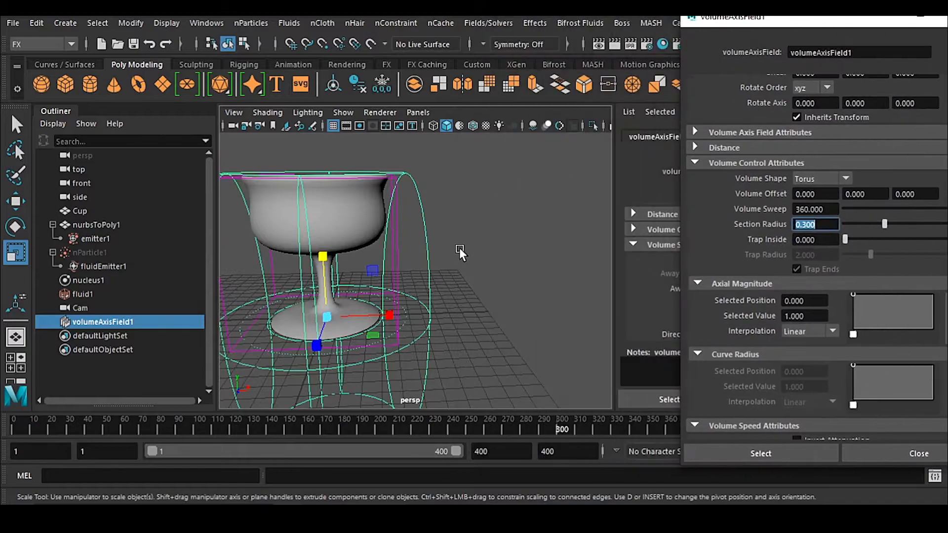
Step: Try shrinking the torus field uniformly to about 3.6 and stretching it along Y to about 41, and undo both changes
alt+drag(459, 247, 472, 255)
scroll(534, 268, up, 2)
alt+middle_drag(471, 255, 518, 276)
click(541, 279)
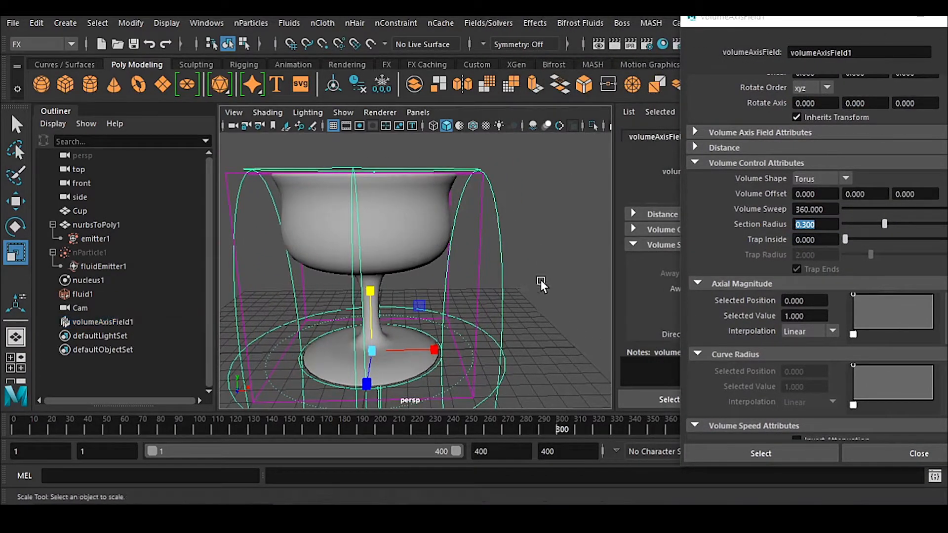
click(497, 237)
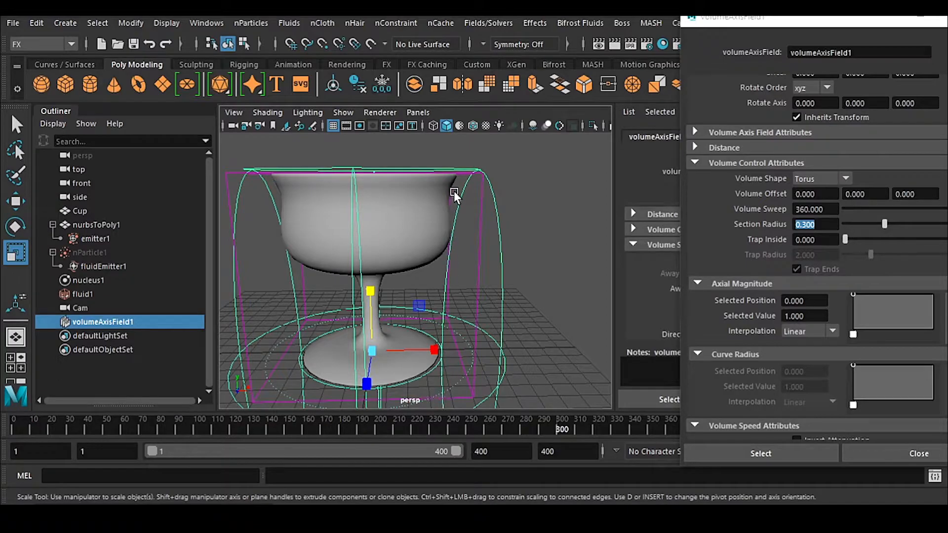
drag(372, 351, 362, 348)
drag(371, 290, 376, 222)
key(ctrl+z)
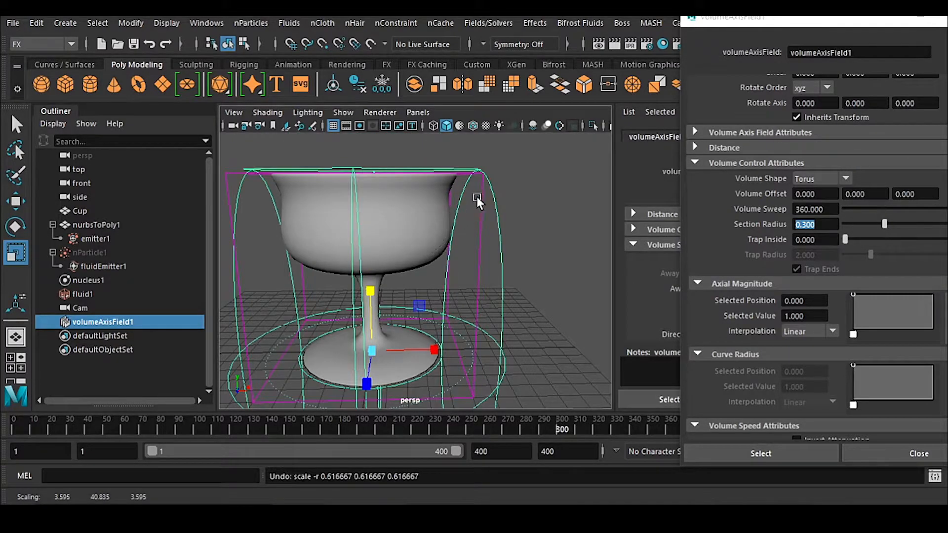
Step: Examine how the torus field fits around the cup's rim and base in the perspective and front views
alt+drag(481, 257, 472, 237)
alt+drag(403, 172, 381, 265)
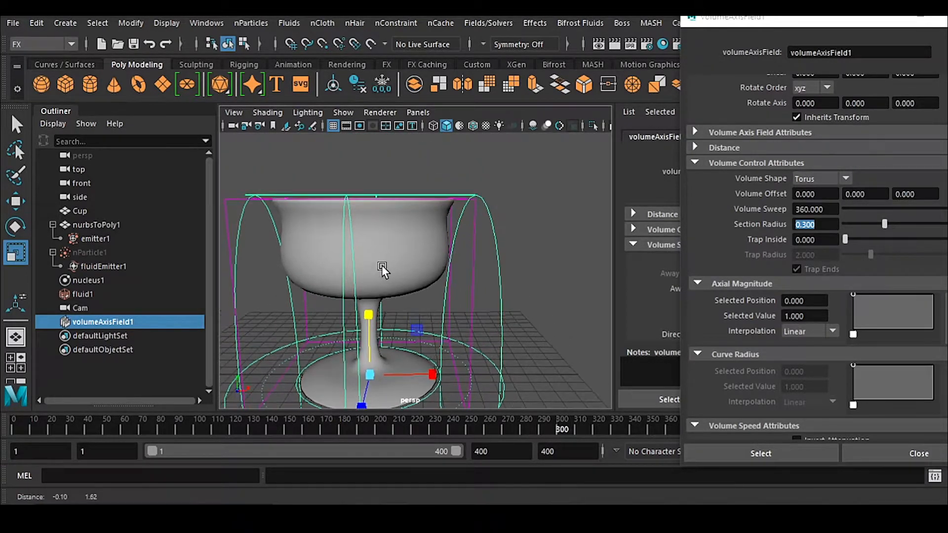
alt+middle_drag(404, 271, 416, 248)
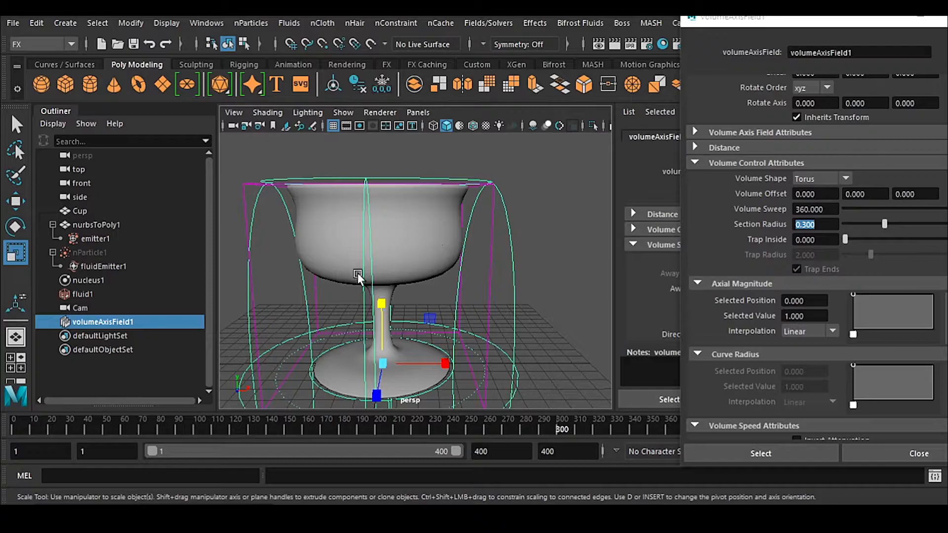
alt+drag(435, 273, 440, 283)
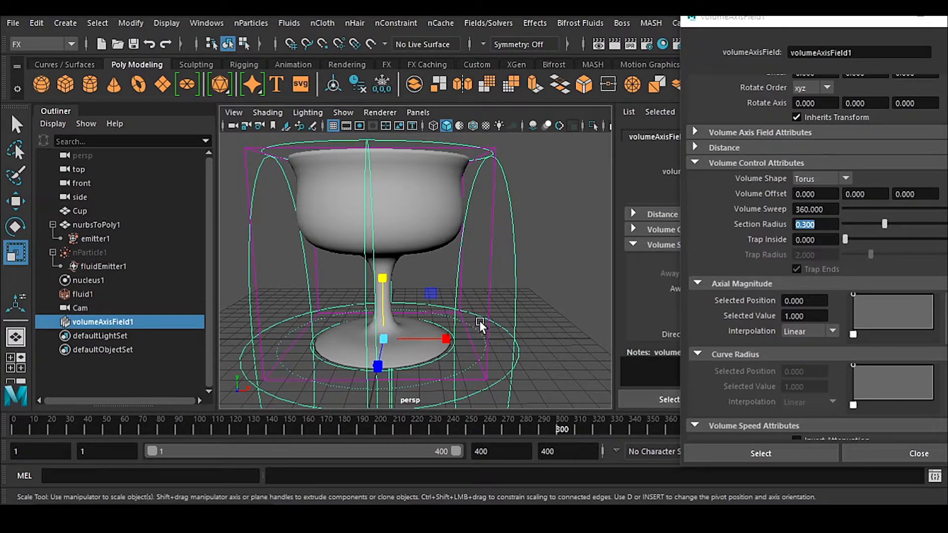
alt+middle_drag(479, 320, 481, 299)
alt+middle_drag(541, 270, 529, 314)
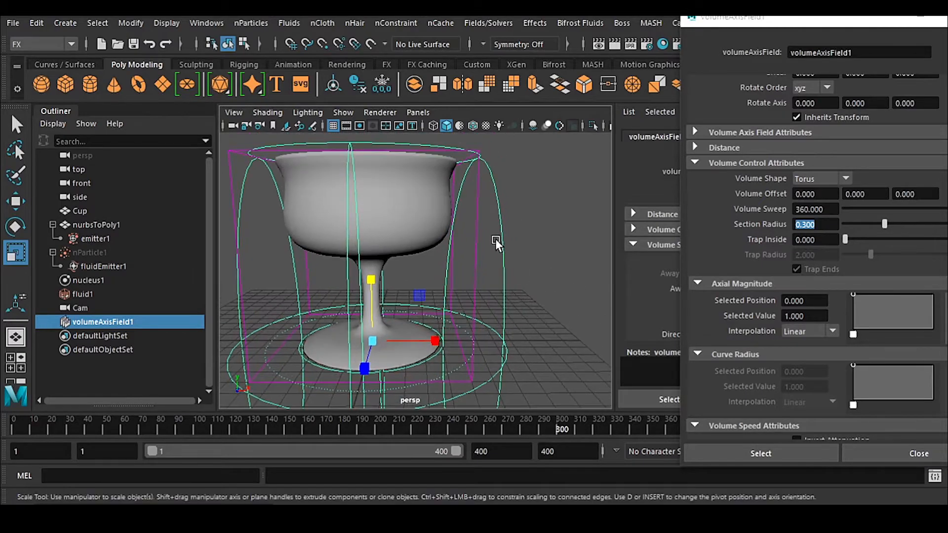
alt+middle_drag(511, 284, 510, 267)
key(space)
drag(558, 220, 559, 252)
key(f)
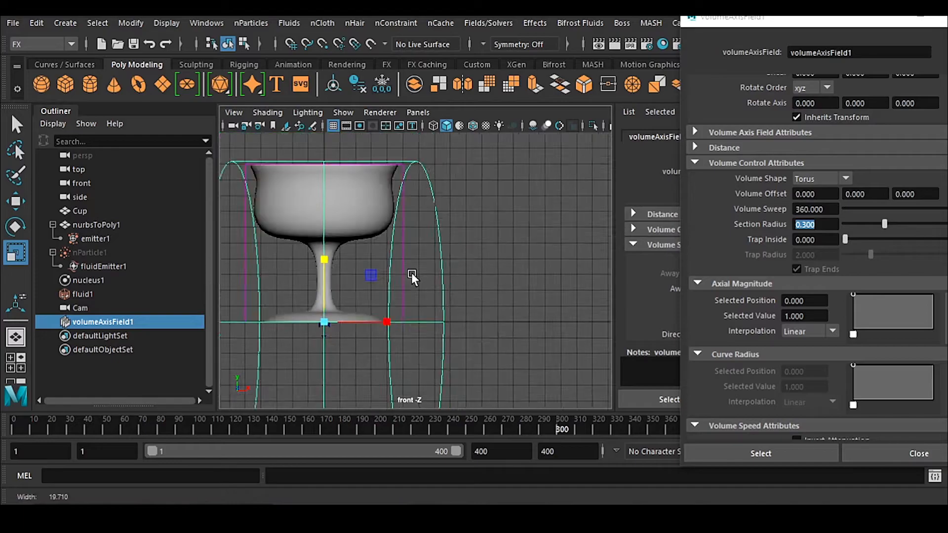
Step: Save the scene and return to the perspective view
key(ctrl+s)
key(space)
drag(446, 252, 446, 213)
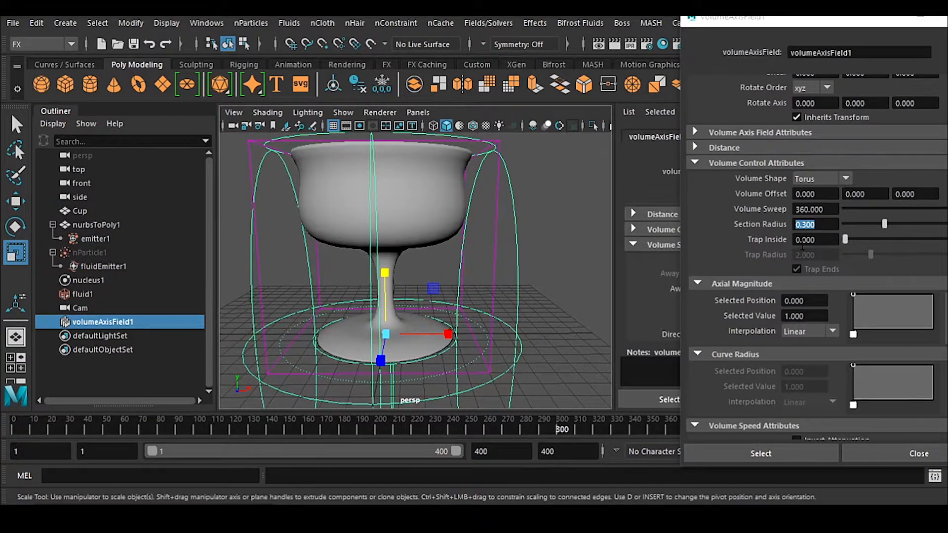
Step: Turn on Display Speed for the volume axis field and set its Away From Axis speed to 0
drag(796, 22, 723, 17)
scroll(742, 269, down, 5)
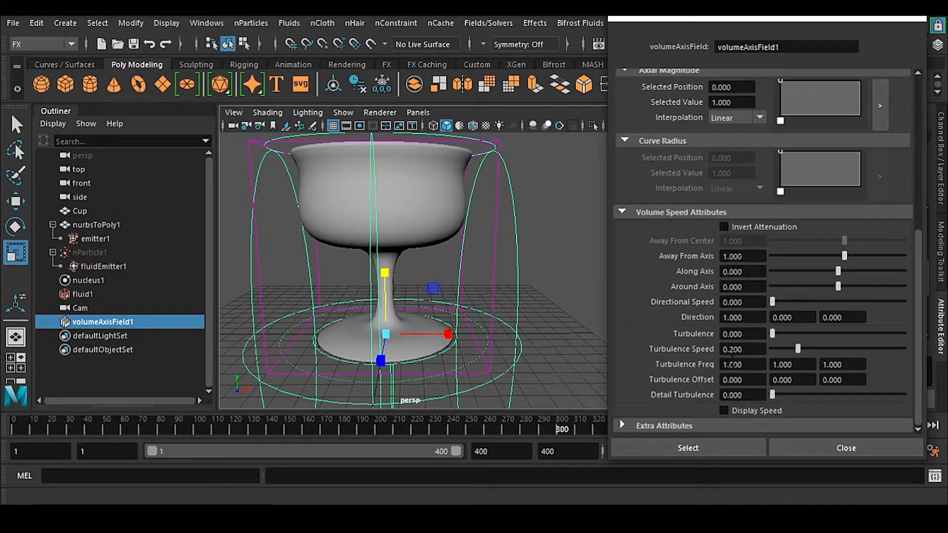
click(737, 411)
click(749, 255)
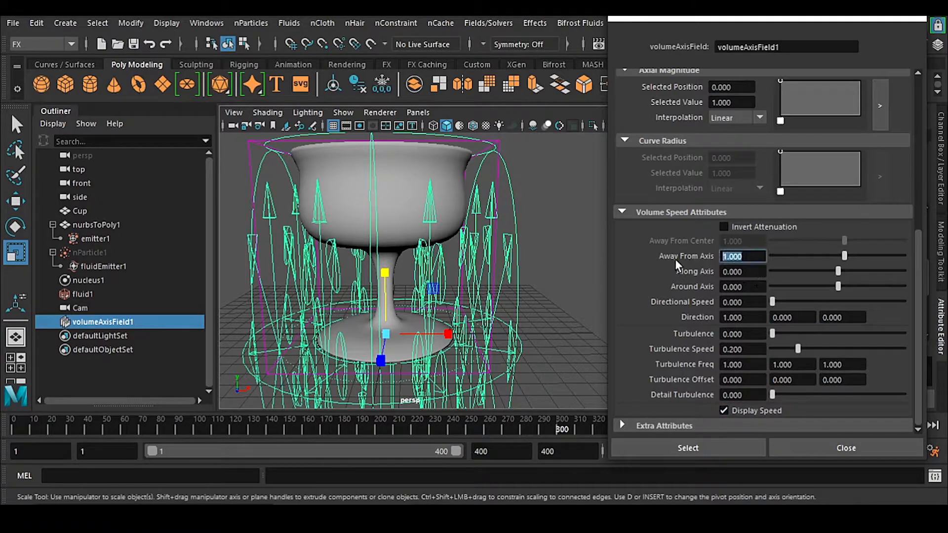
text(0)
key(Return)
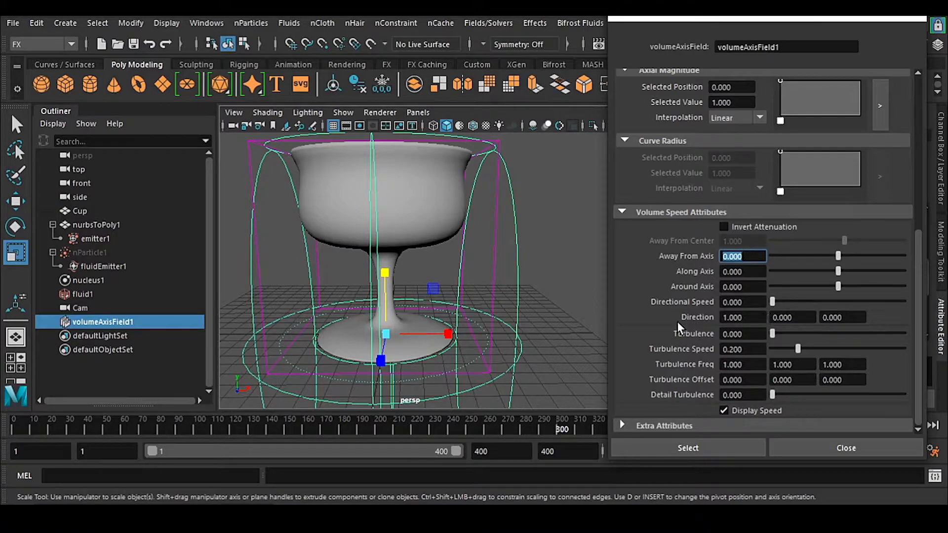
Step: Set the volume axis field's Along Axis speed to -5
alt+middle_drag(528, 340, 517, 337)
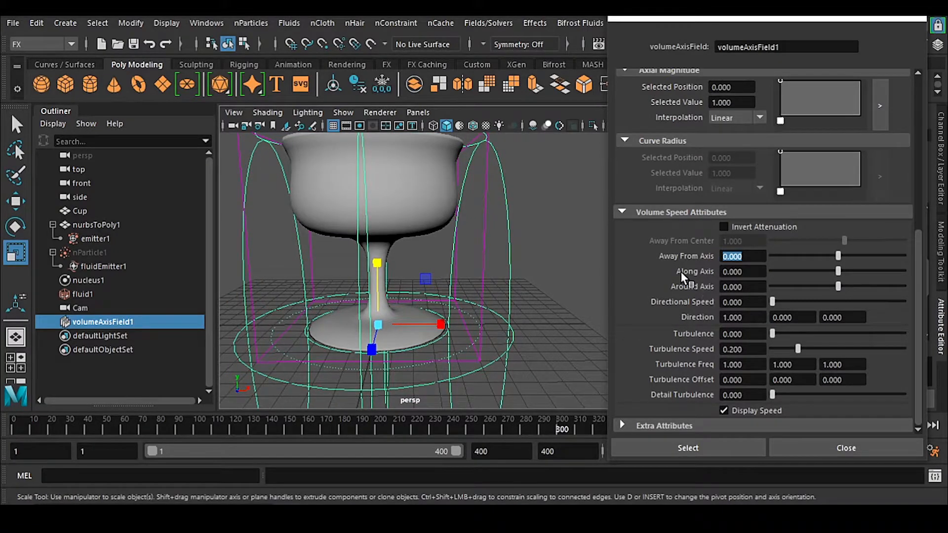
click(741, 273)
alt+drag(481, 287, 513, 322)
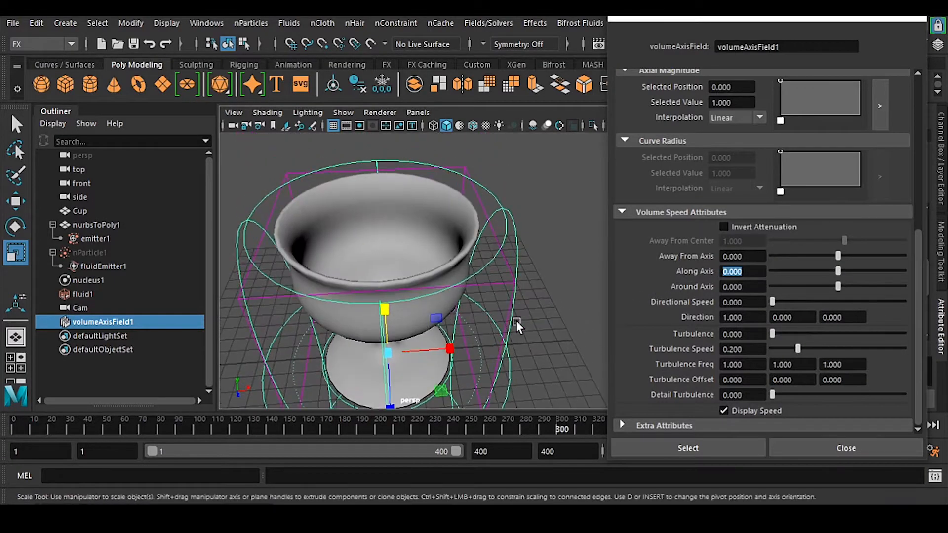
alt+right_drag(513, 322, 441, 281)
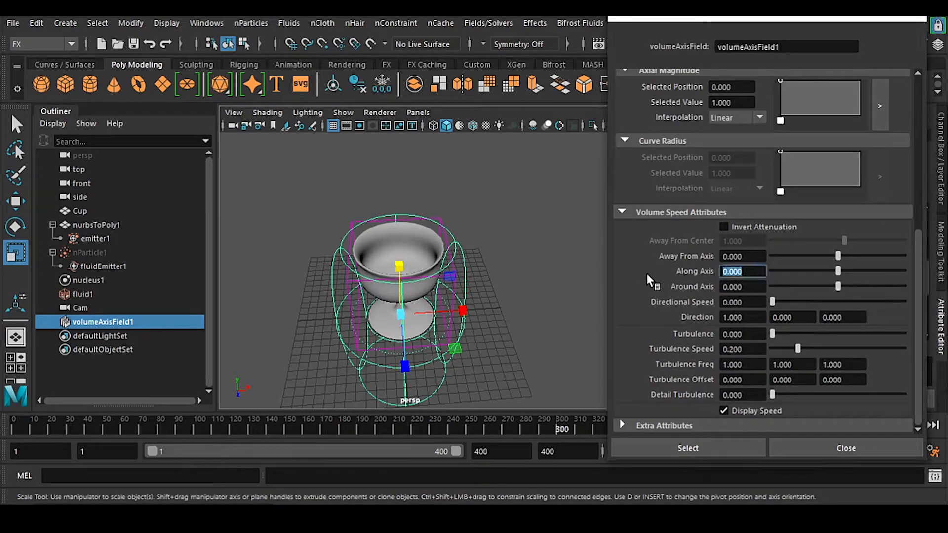
text(-5)
key(Return)
alt+drag(510, 317, 506, 276)
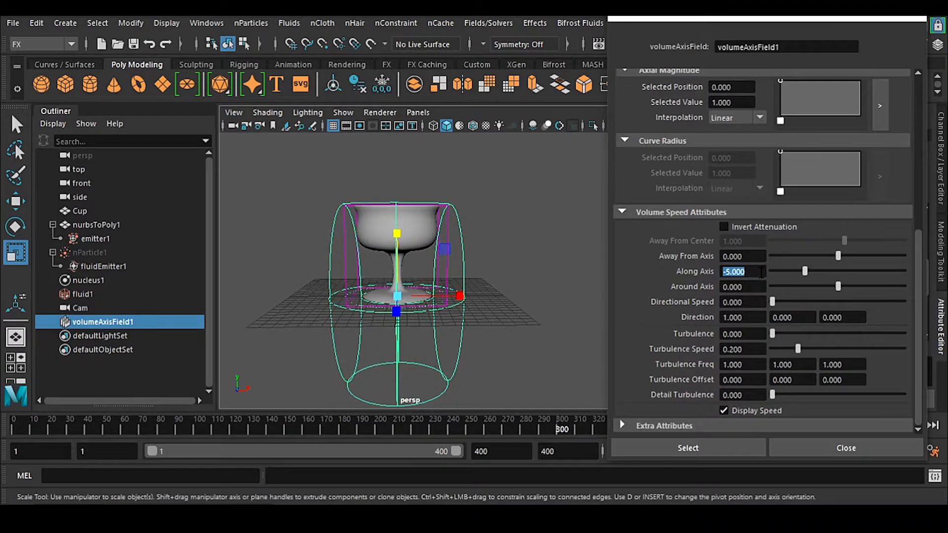
Step: Set the volume axis field's Directional Speed to 10
alt+drag(487, 323, 454, 285)
scroll(473, 325, down, 6)
scroll(474, 301, up, 3)
alt+middle_drag(463, 251, 462, 355)
alt+drag(463, 355, 490, 256)
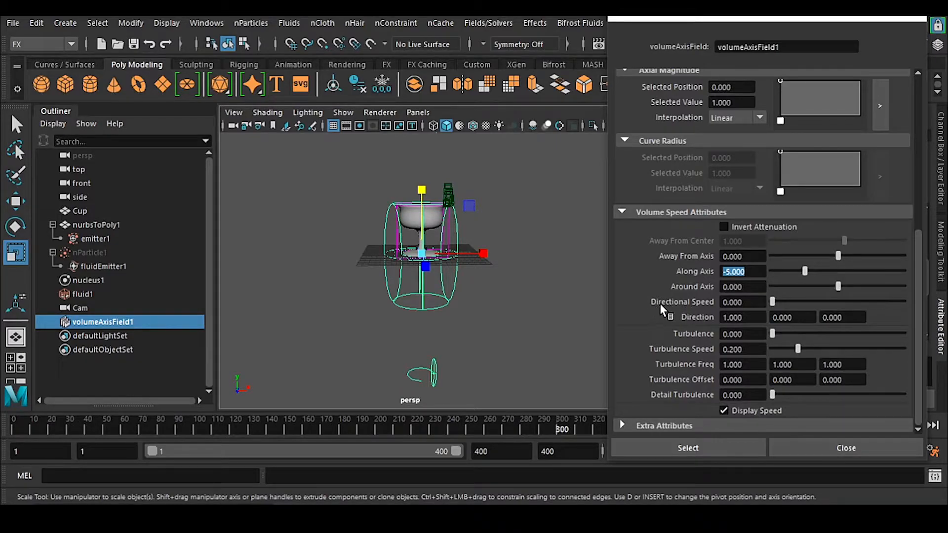
click(744, 303)
text(10)
key(Return)
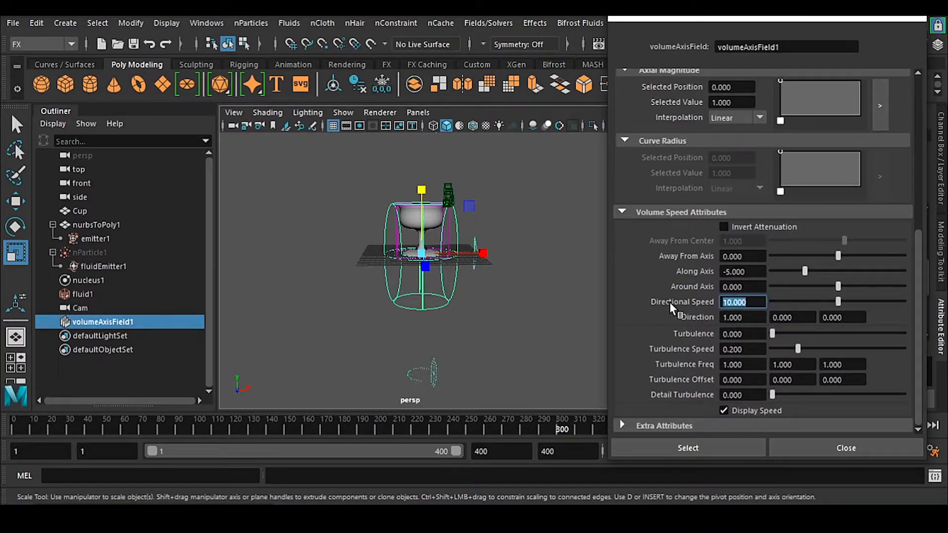
Step: Set the volume axis field's Direction to 0 in X and -1 in Y
alt+drag(539, 310, 506, 348)
scroll(506, 318, up, 5)
alt+middle_drag(479, 268, 478, 301)
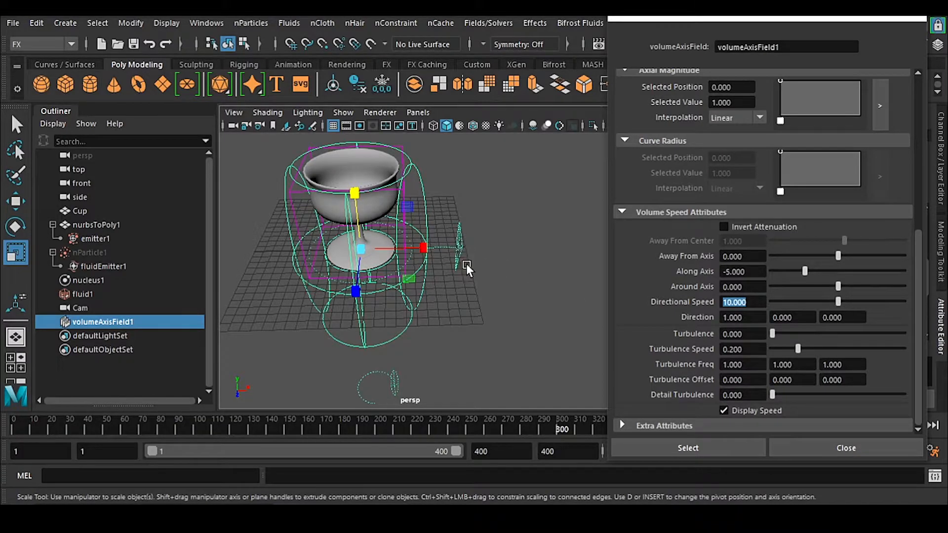
alt+drag(444, 256, 473, 257)
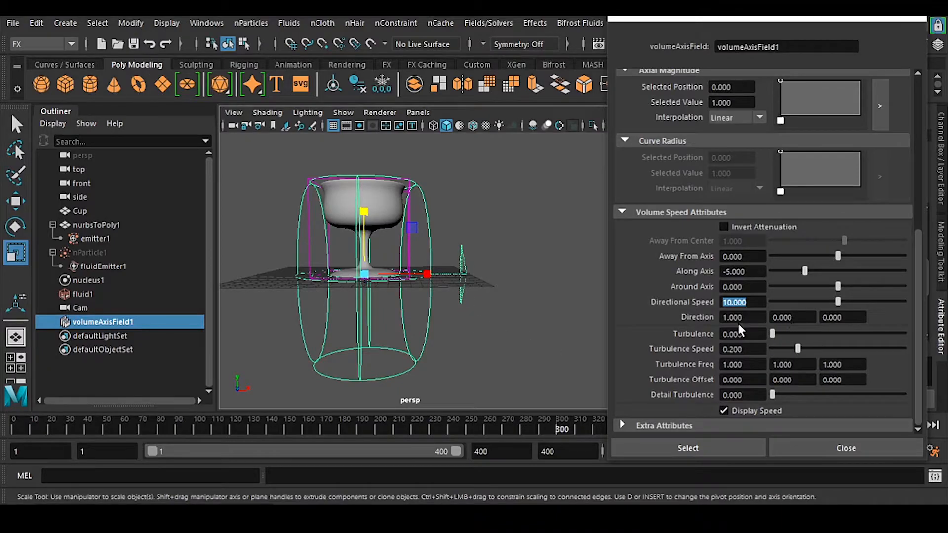
key(Tab)
text(0)
key(Return)
key(Tab)
text(-1)
key(Return)
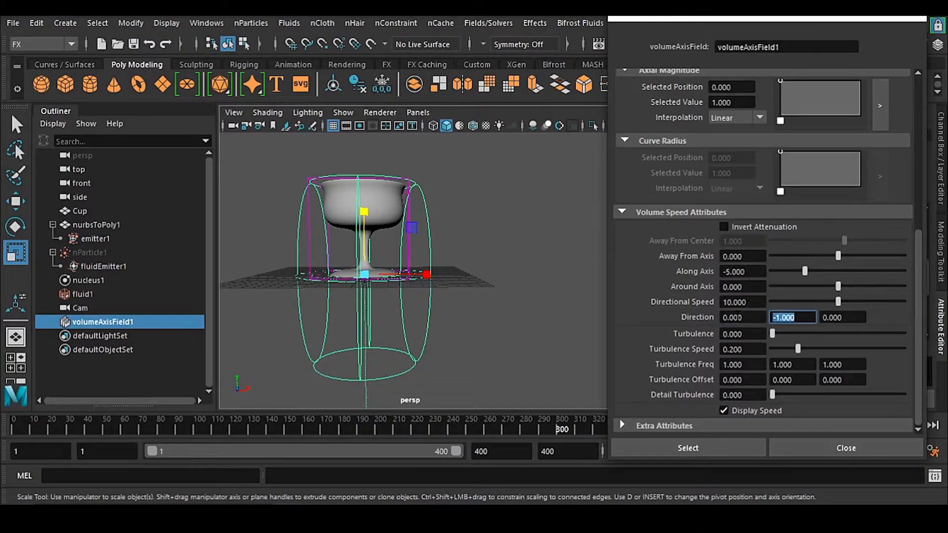
Step: Examine the field's direction arrow below the cup and its Directional Speed, Direction and Along Axis settings
alt+middle_drag(503, 348, 463, 281)
scroll(496, 296, down, 3)
scroll(465, 283, down, 3)
scroll(465, 282, down, 2)
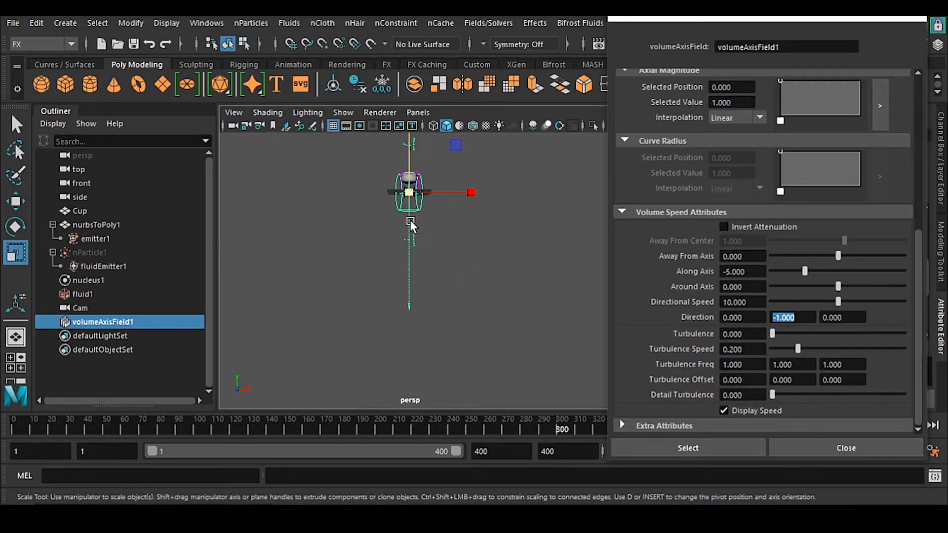
scroll(414, 324, up, 5)
alt+drag(425, 340, 460, 339)
scroll(431, 254, down, 2)
alt+drag(431, 253, 447, 276)
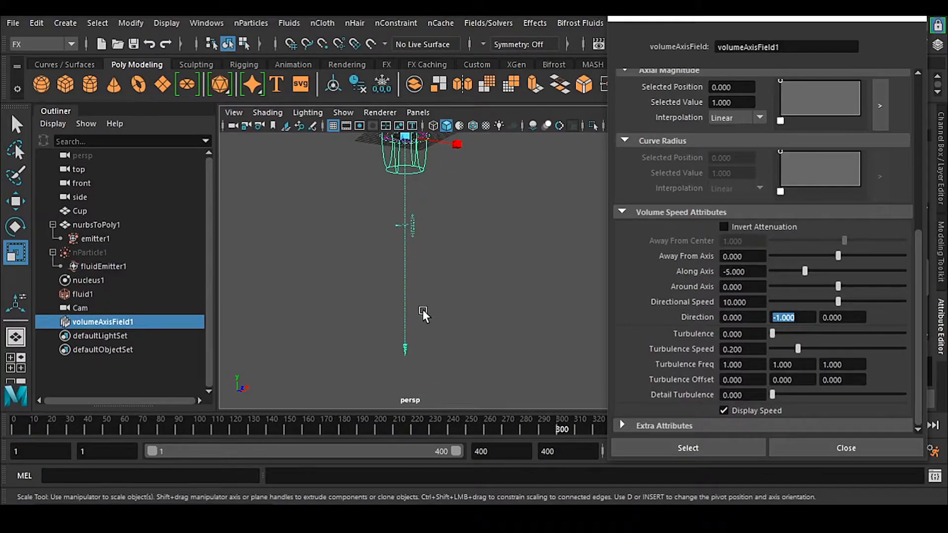
alt+drag(483, 288, 532, 322)
scroll(475, 316, up, 4)
drag(752, 301, 664, 304)
drag(780, 322, 746, 324)
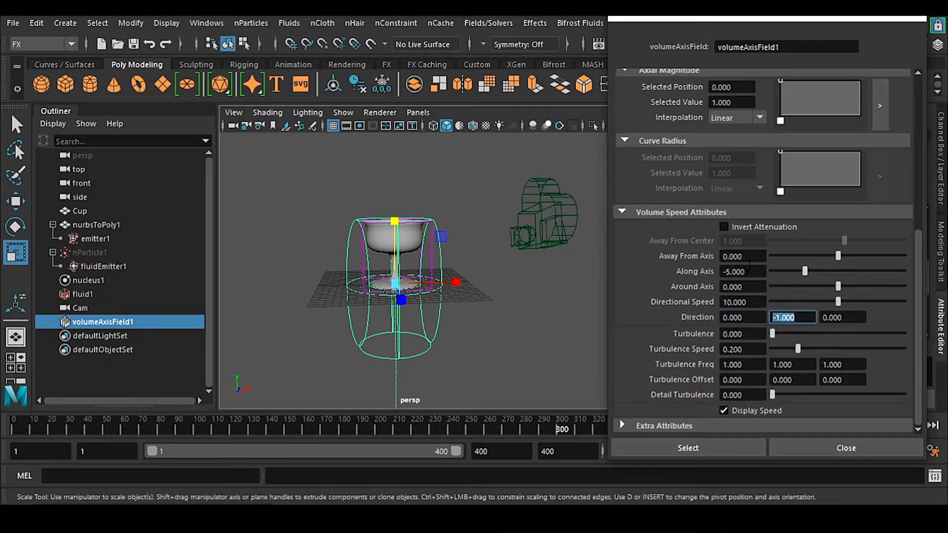
drag(747, 271, 681, 272)
Step: Save the scene with the configured volume axis field
alt+drag(490, 328, 475, 319)
alt+right_drag(453, 258, 492, 257)
alt+drag(492, 257, 486, 231)
alt+right_drag(487, 231, 489, 272)
key(ctrl+s)
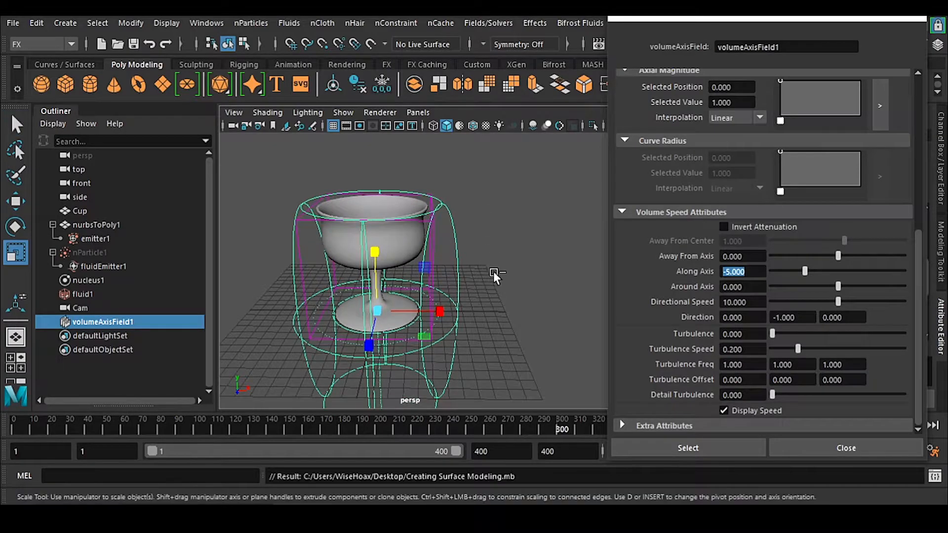
alt+drag(477, 287, 471, 236)
alt+right_drag(471, 236, 468, 284)
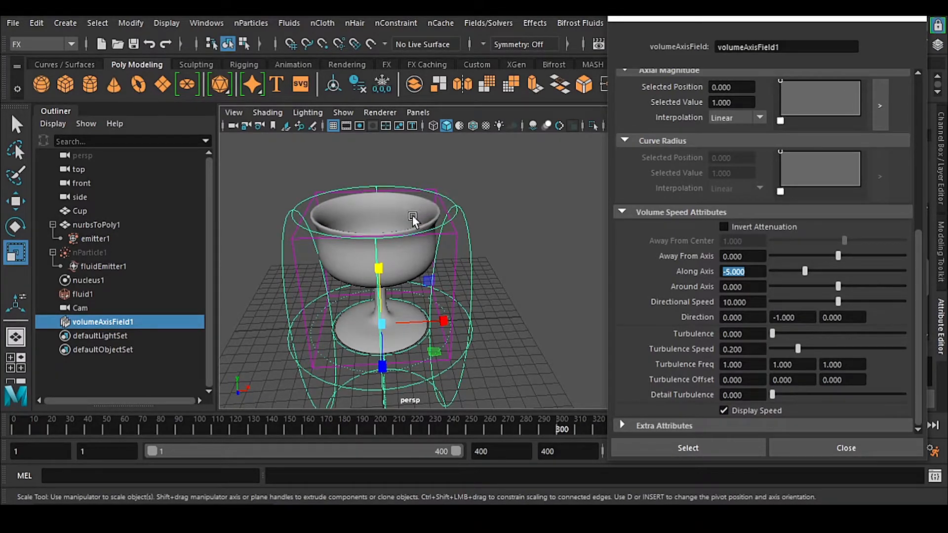
alt+drag(467, 237, 450, 188)
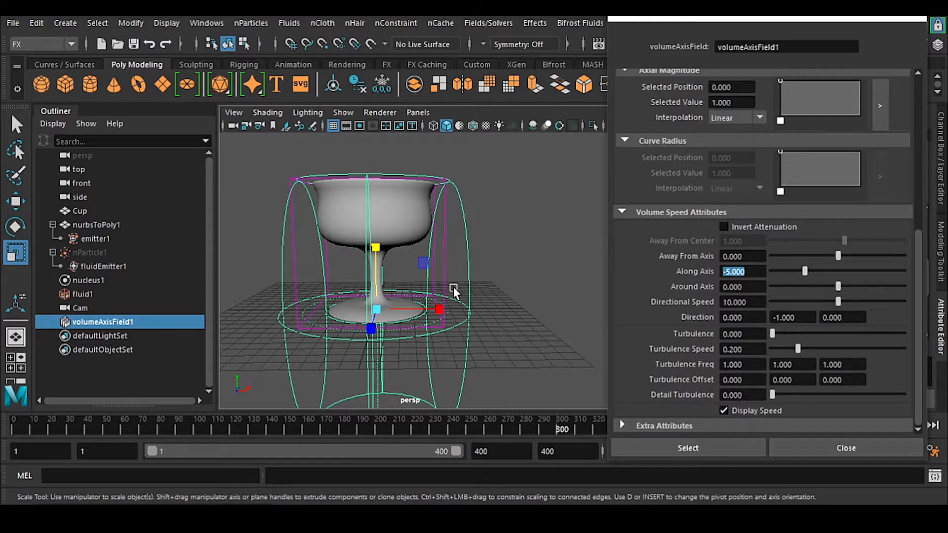
Step: Examine the torus field's volume around the cup from above and from the side, with and without the field selected
alt+middle_drag(458, 300, 476, 277)
alt+drag(475, 277, 477, 284)
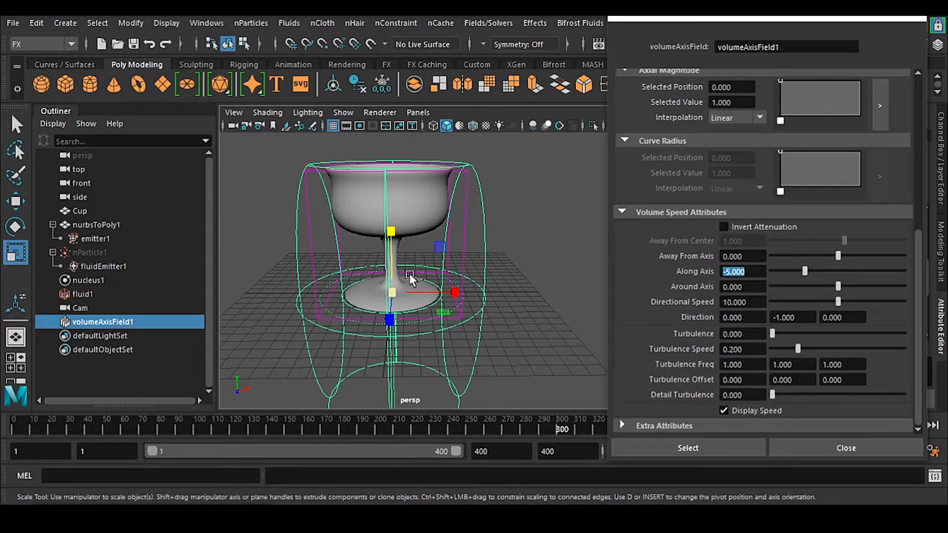
alt+drag(487, 243, 486, 261)
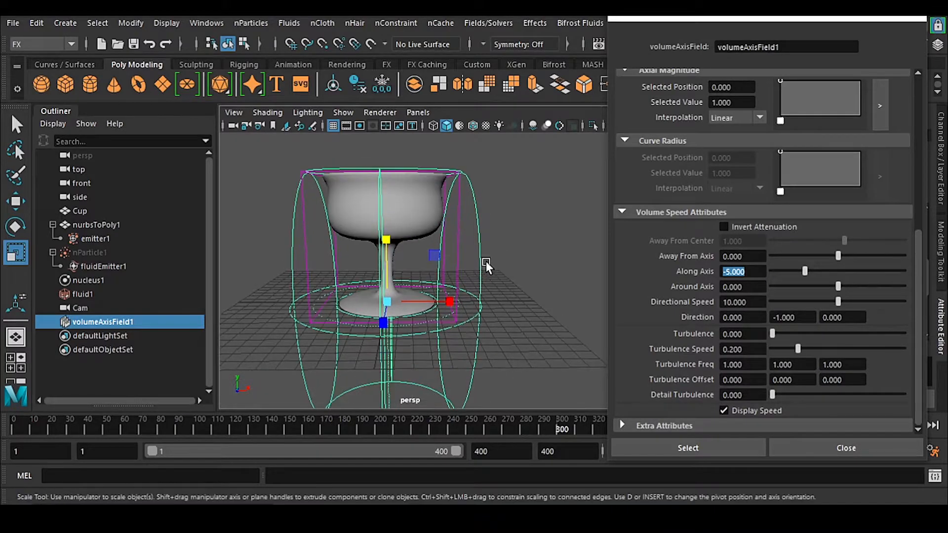
alt+drag(538, 293, 427, 190)
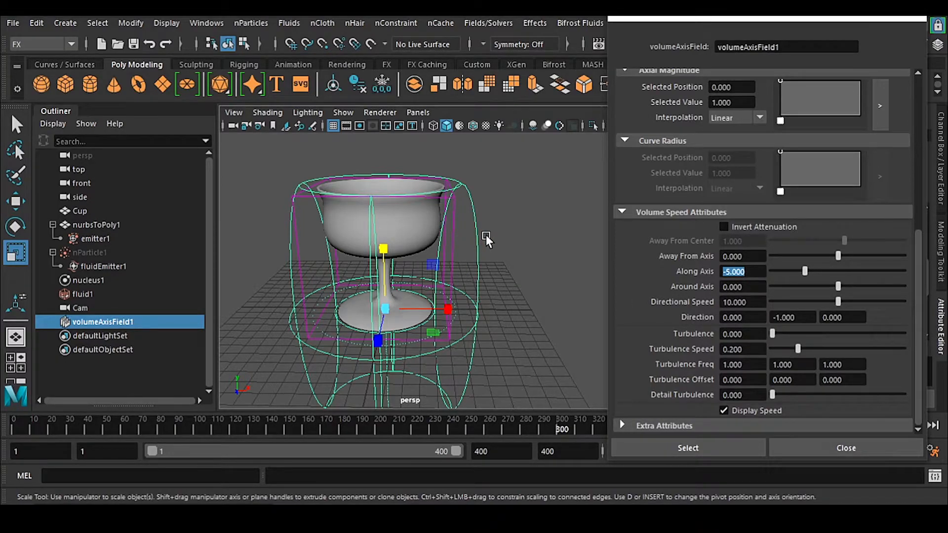
mouse_move(480, 250)
alt+mouse_down()
mouse_move(494, 264)
mouse_move(494, 300)
mouse_move(502, 228)
mouse_move(433, 241)
mouse_move(393, 297)
mouse_move(491, 248)
mouse_move(469, 210)
mouse_move(476, 254)
alt+mouse_up()
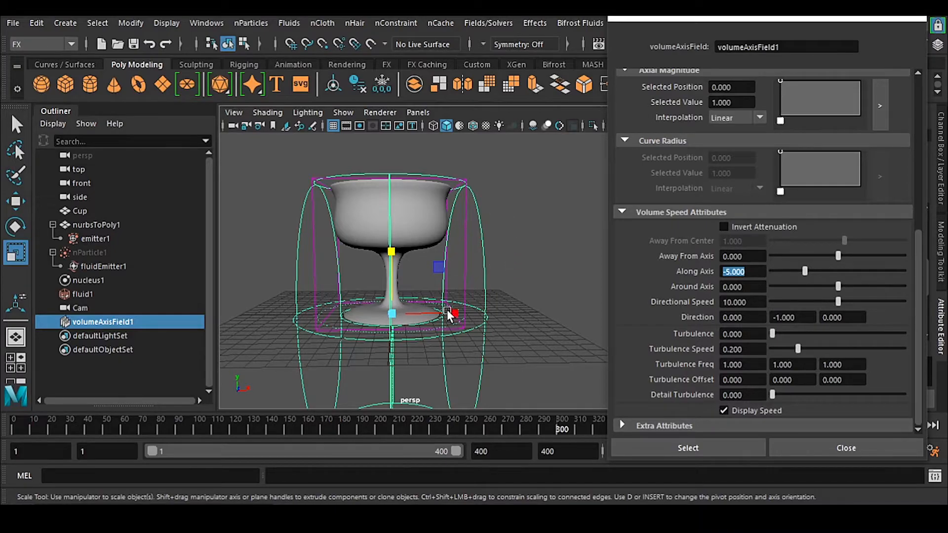
alt+drag(452, 304, 469, 339)
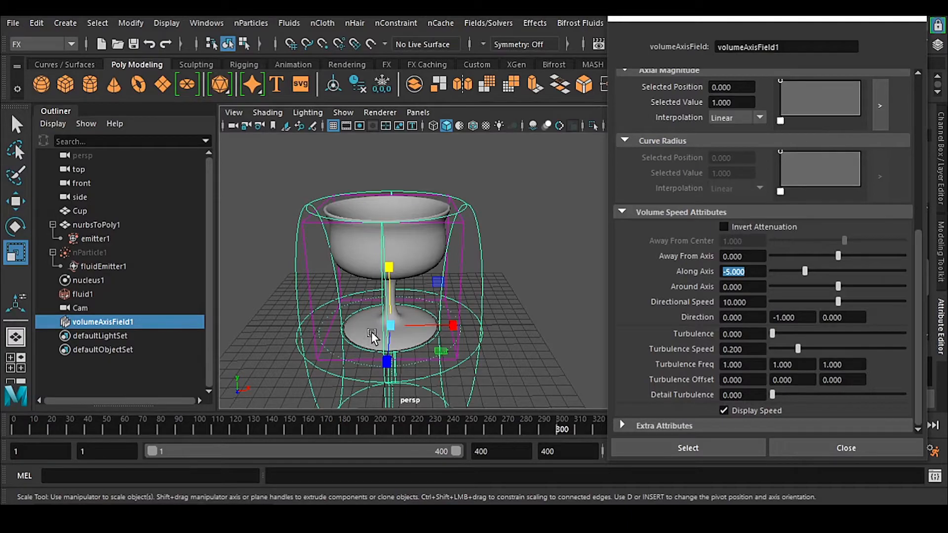
click(432, 246)
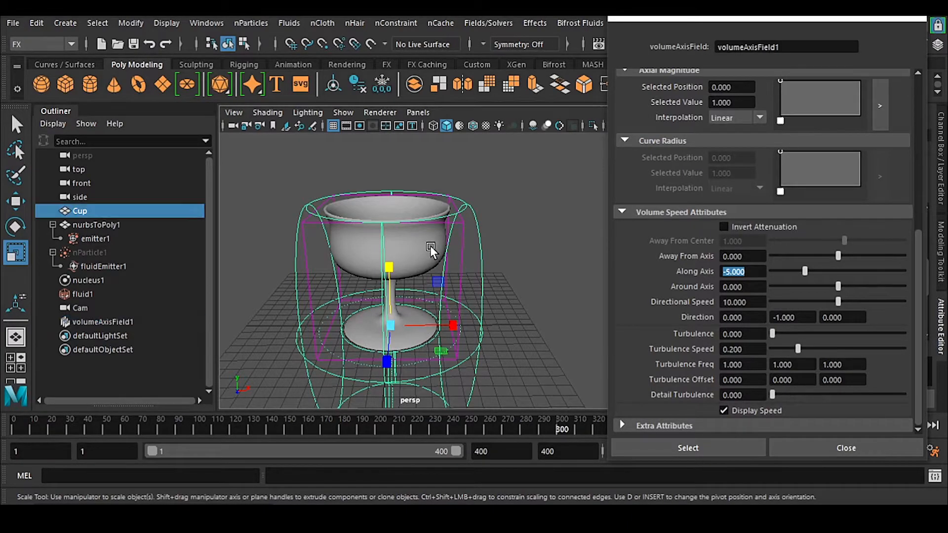
click(517, 251)
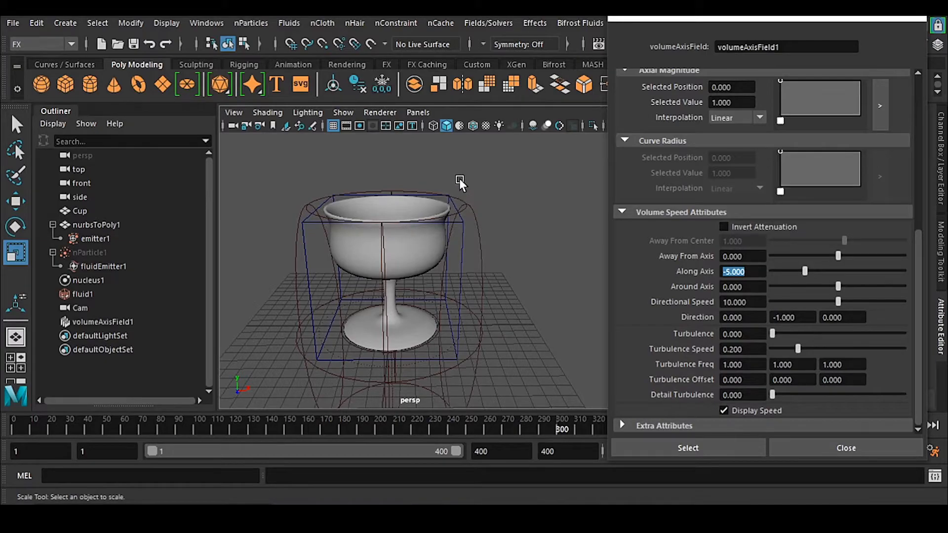
alt+drag(438, 287, 425, 271)
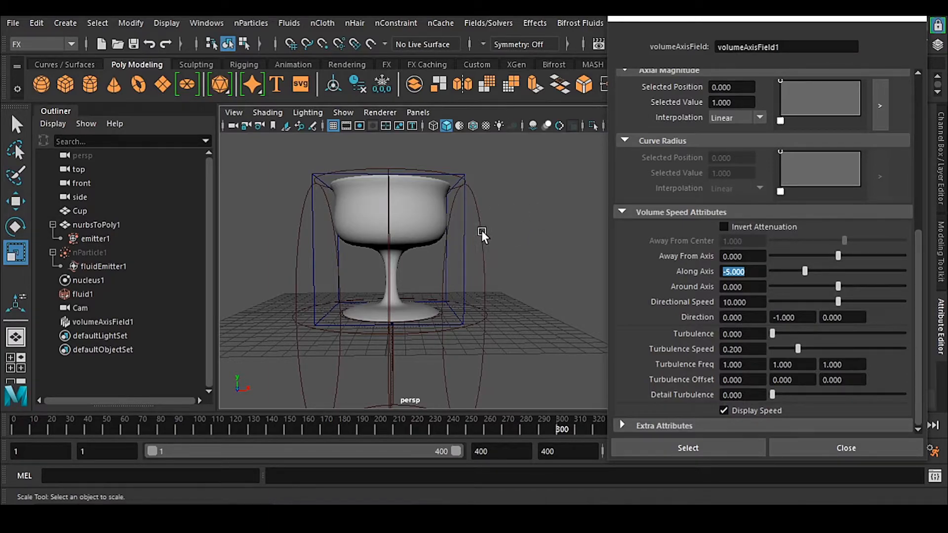
alt+drag(521, 267, 371, 129)
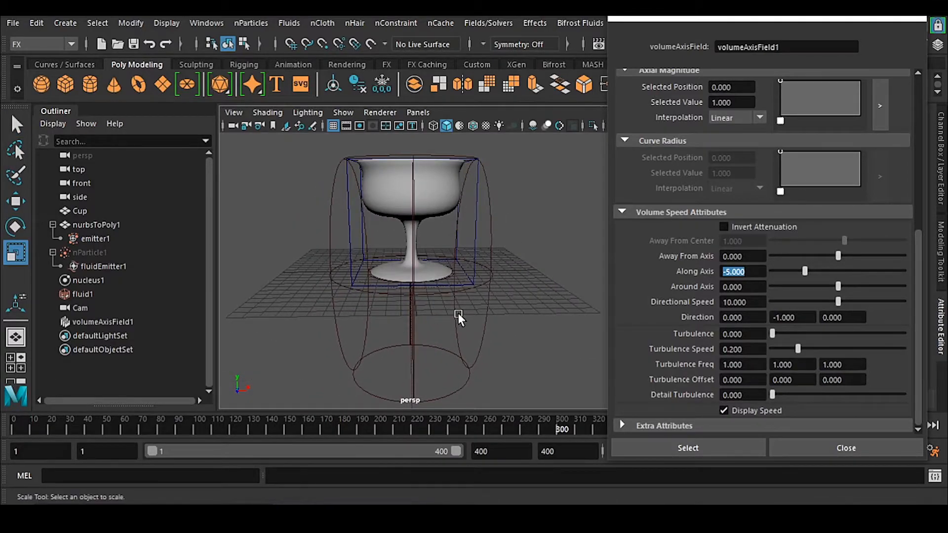
alt+drag(468, 321, 513, 254)
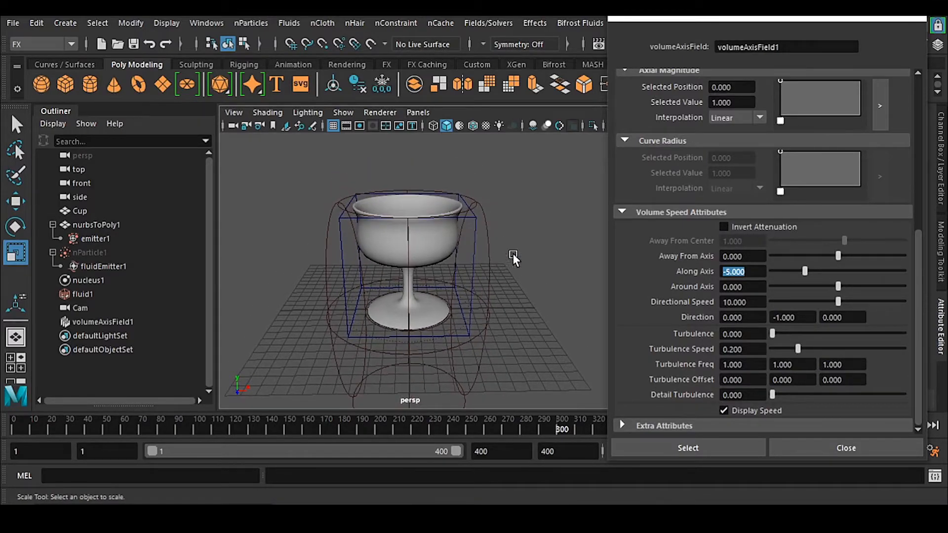
Step: Close the floating attribute window and create a second Volume Axis field for fluid1
click(688, 136)
click(368, 279)
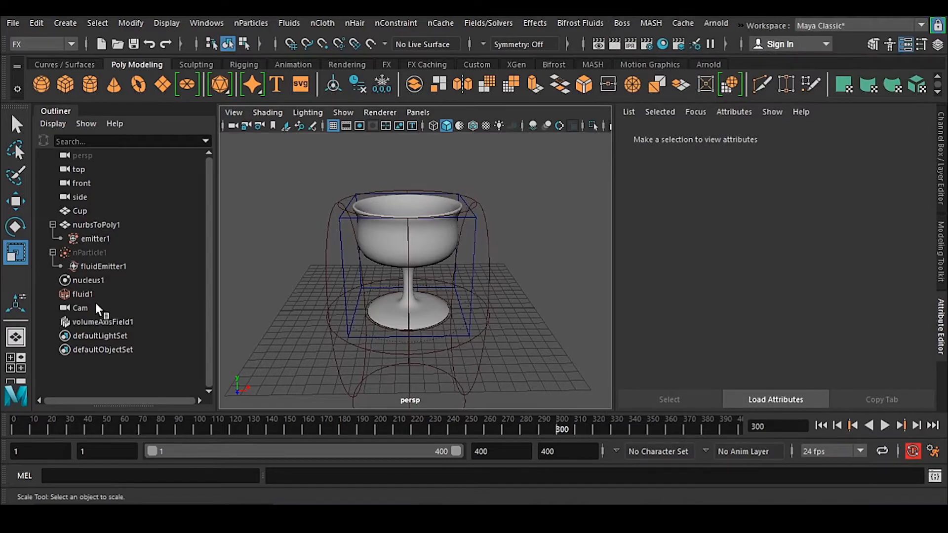
alt+drag(497, 272, 513, 232)
click(488, 23)
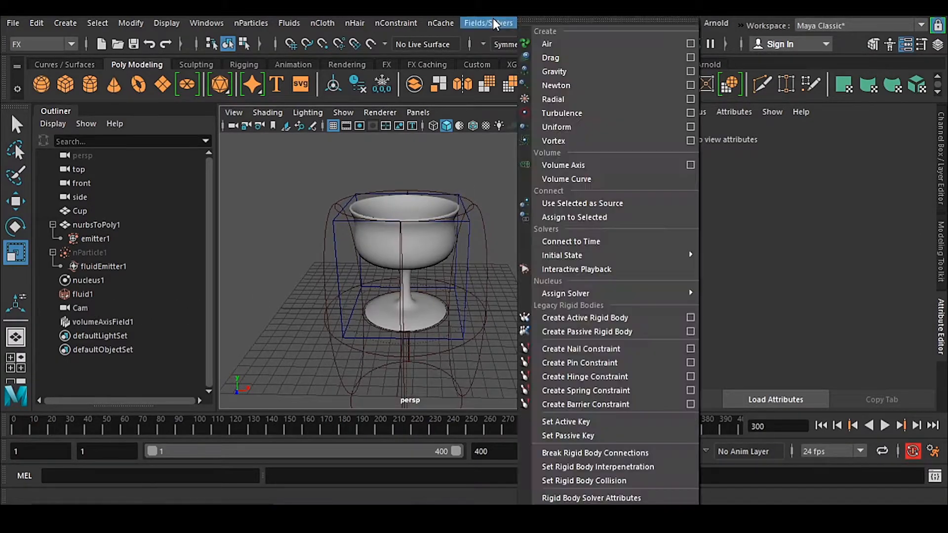
click(153, 294)
click(96, 293)
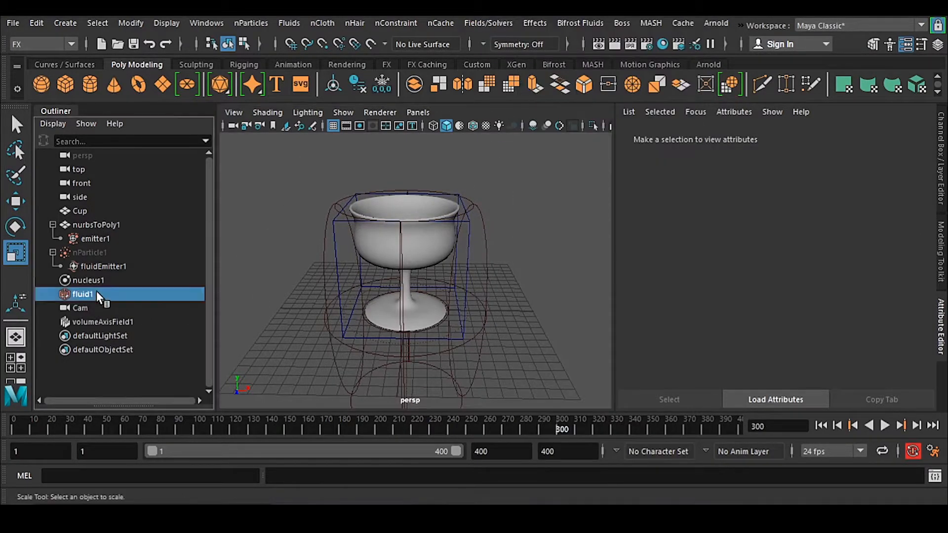
click(492, 22)
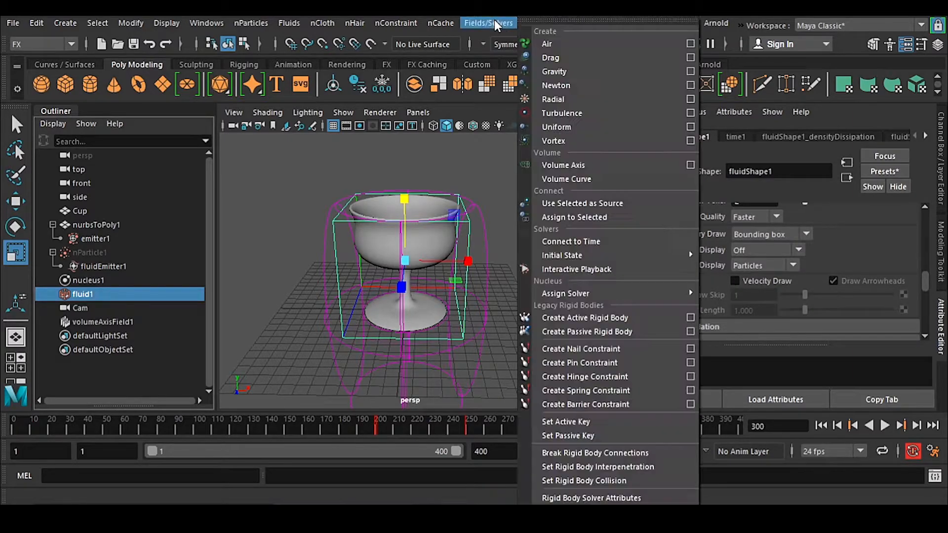
click(610, 164)
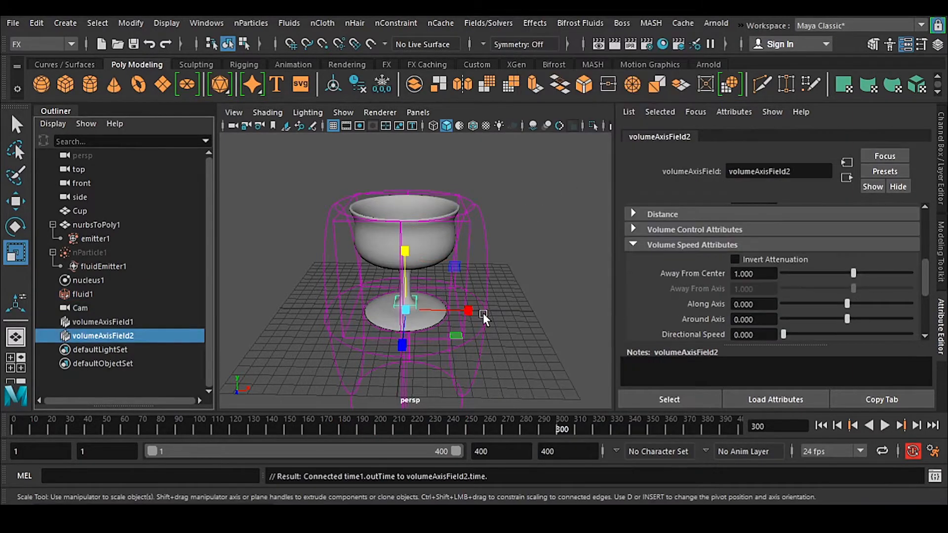
Step: Set the new volume axis field's Volume Shape to Torus and its Section Radius to 0.15
click(689, 229)
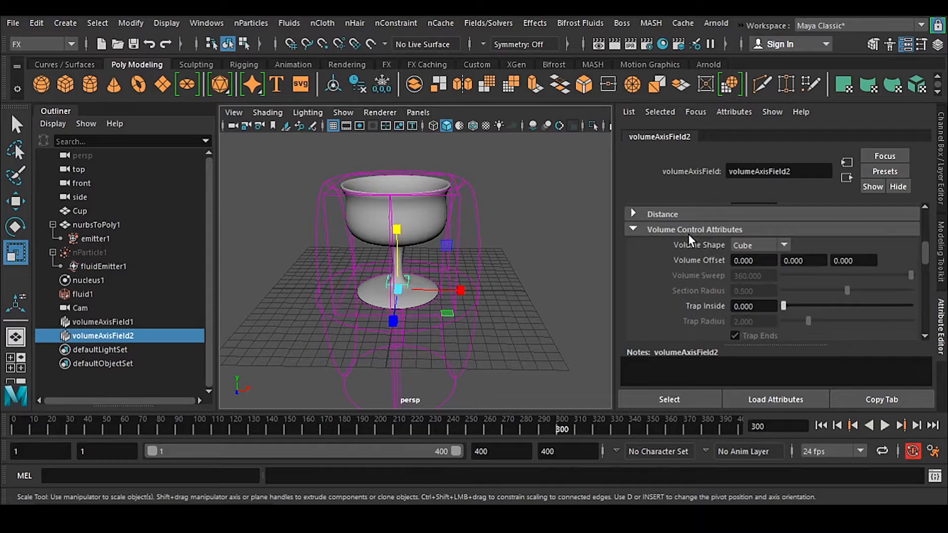
click(763, 245)
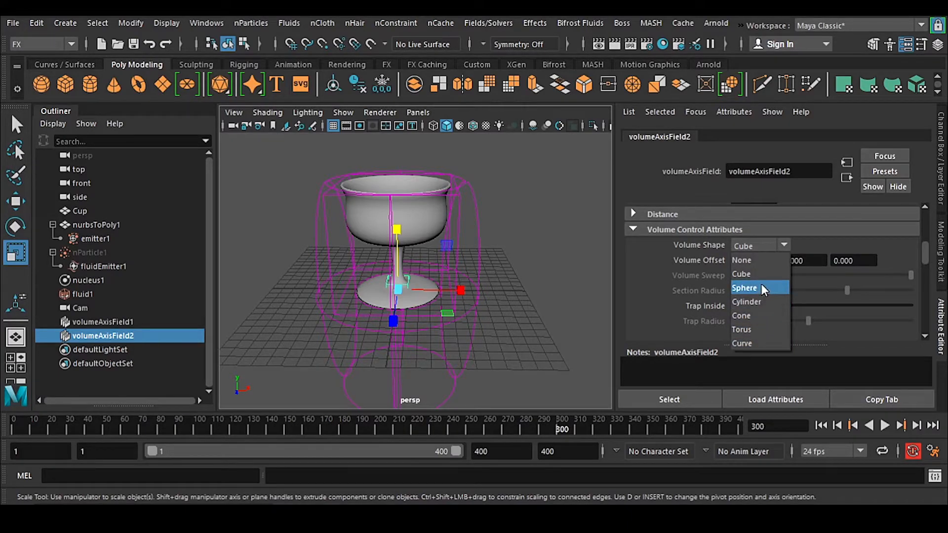
click(759, 330)
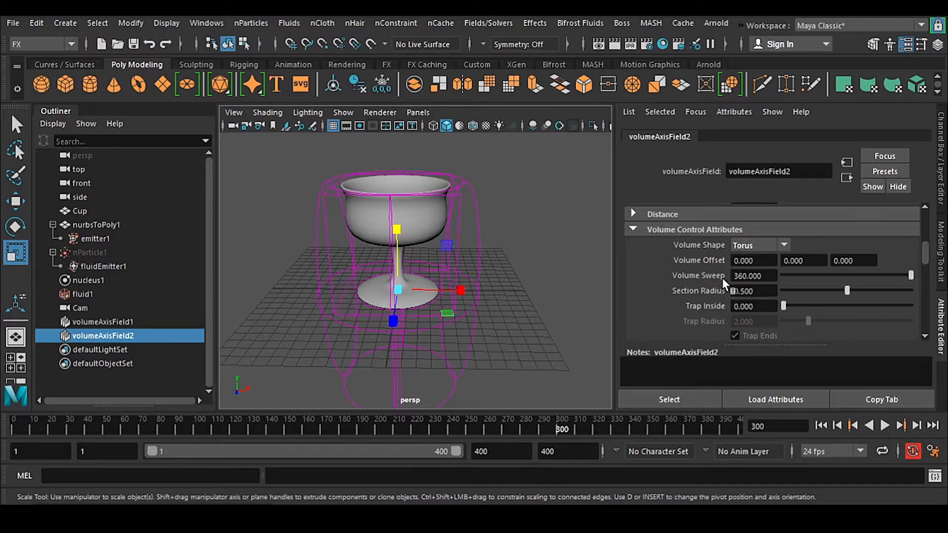
key(f)
double_click(767, 291)
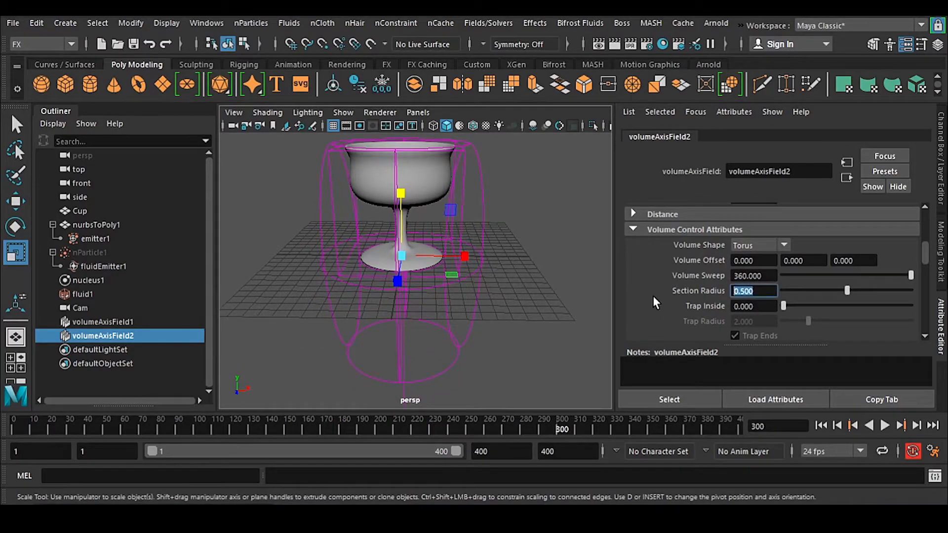
text(0.15)
key(Return)
Step: Scale the second torus field uniformly to about 10.68 so it forms a wide ring around the cup's base
alt+middle_drag(485, 304, 484, 318)
alt+right_drag(492, 303, 464, 276)
alt+drag(464, 276, 436, 306)
drag(408, 272, 740, 316)
Step: Set the second volume axis field's Away From Axis speed to 0
scroll(750, 288, down, 2)
scroll(750, 301, down, 3)
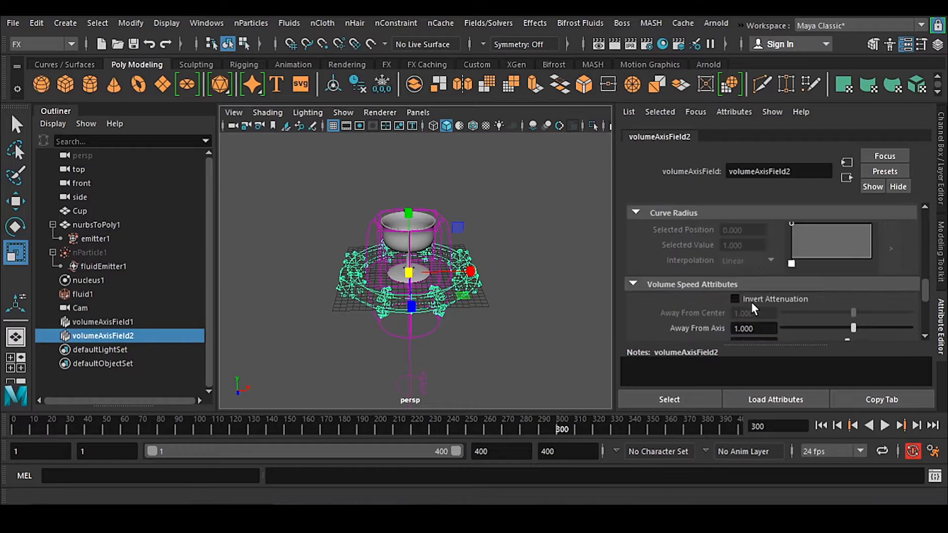
double_click(752, 286)
text(0)
key(Return)
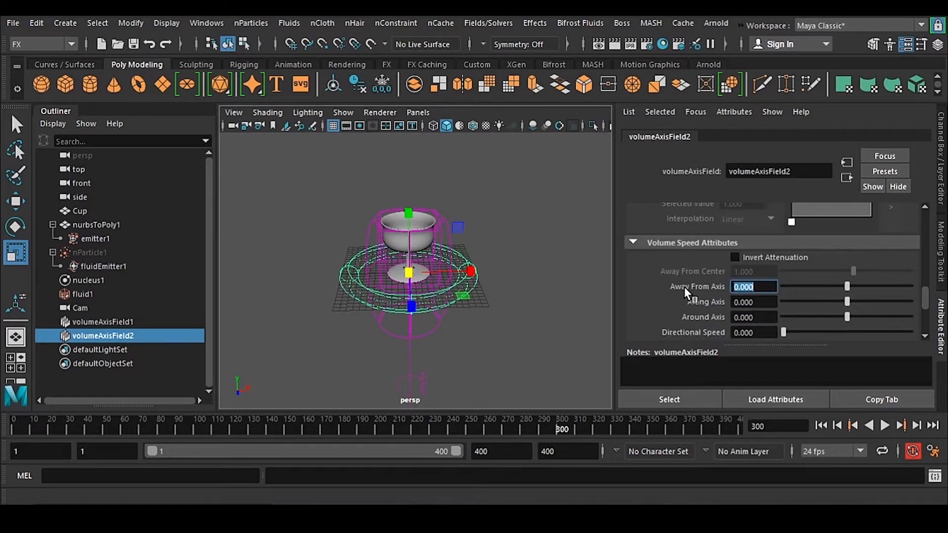
Step: Set the second volume axis field's Turbulence to 1
scroll(669, 293, down, 3)
double_click(754, 280)
text(1)
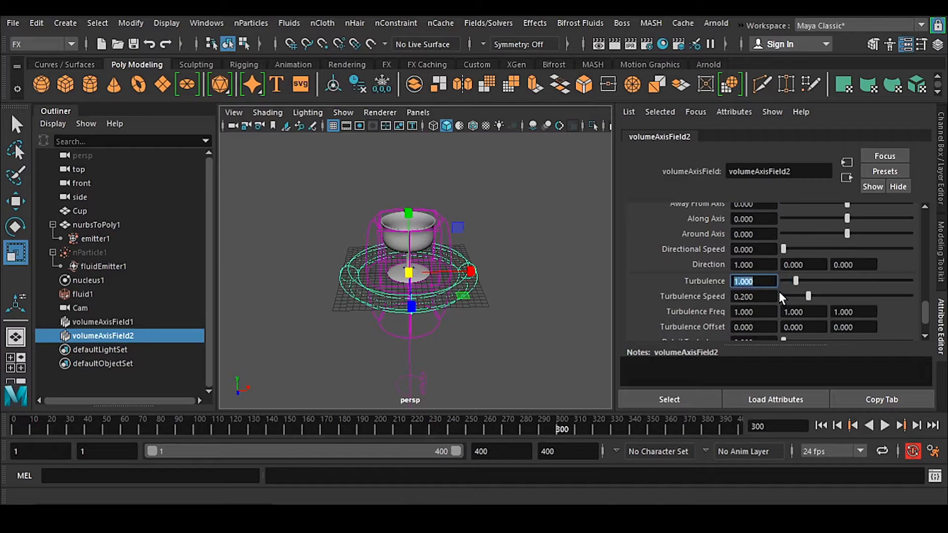
key(Return)
Step: Show layer3 and enlarge the second field uniformly to about 15.38 so its ring lies near the emitter surface's outer edge
key(ctrl+a)
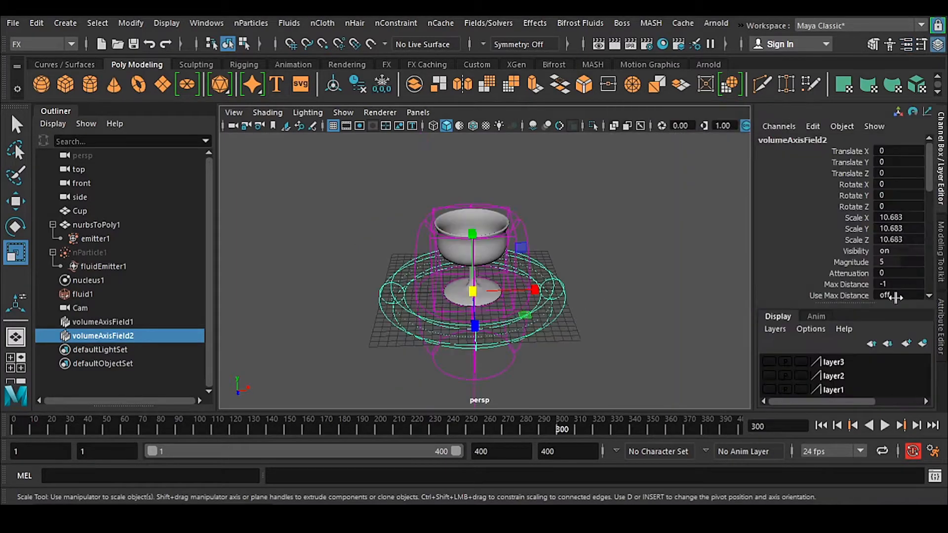
click(769, 362)
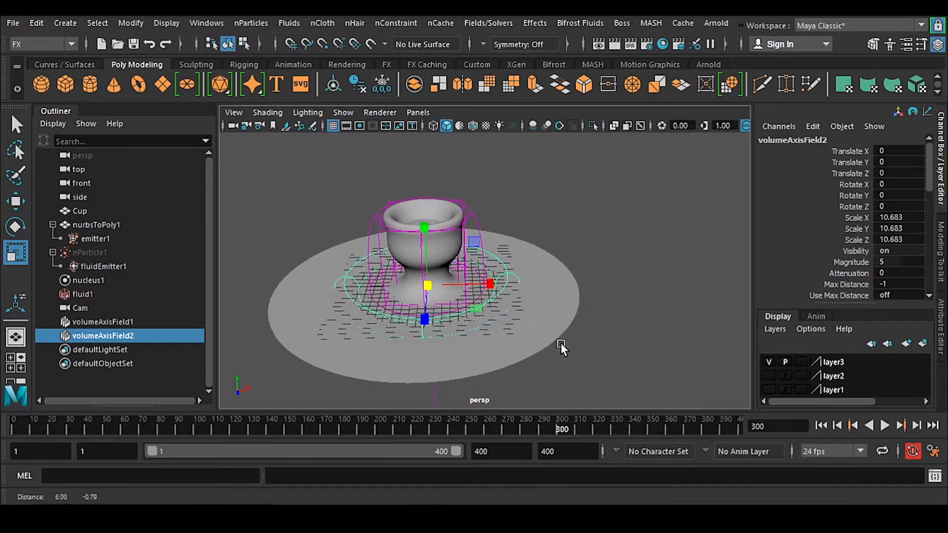
mouse_move(426, 289)
mouse_down()
mouse_move(557, 314)
mouse_move(459, 314)
mouse_move(427, 287)
mouse_move(444, 292)
mouse_up()
alt+drag(557, 299, 558, 311)
mouse_move(426, 285)
mouse_down()
mouse_move(399, 274)
mouse_move(416, 282)
mouse_up()
alt+drag(543, 322, 610, 343)
scroll(571, 313, up, 3)
scroll(583, 311, up, 3)
alt+drag(583, 309, 557, 253)
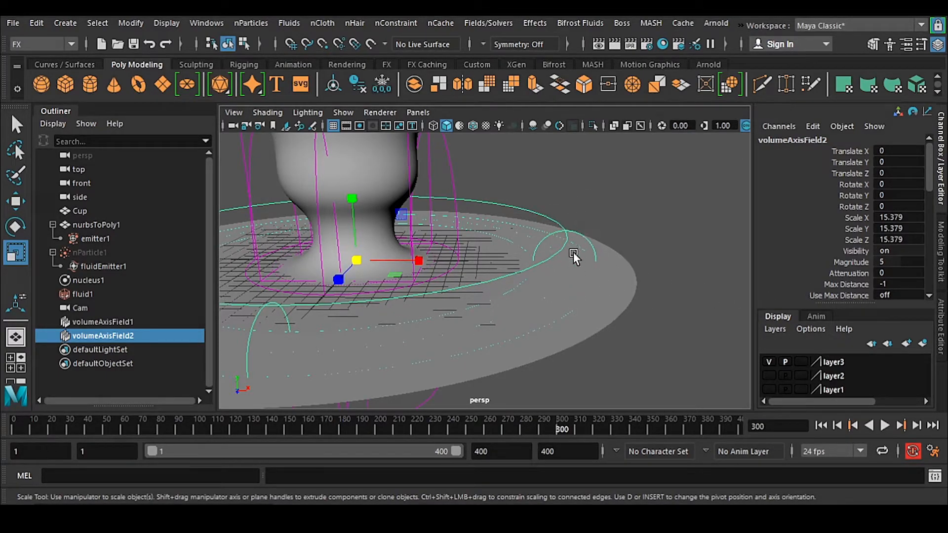
key(f)
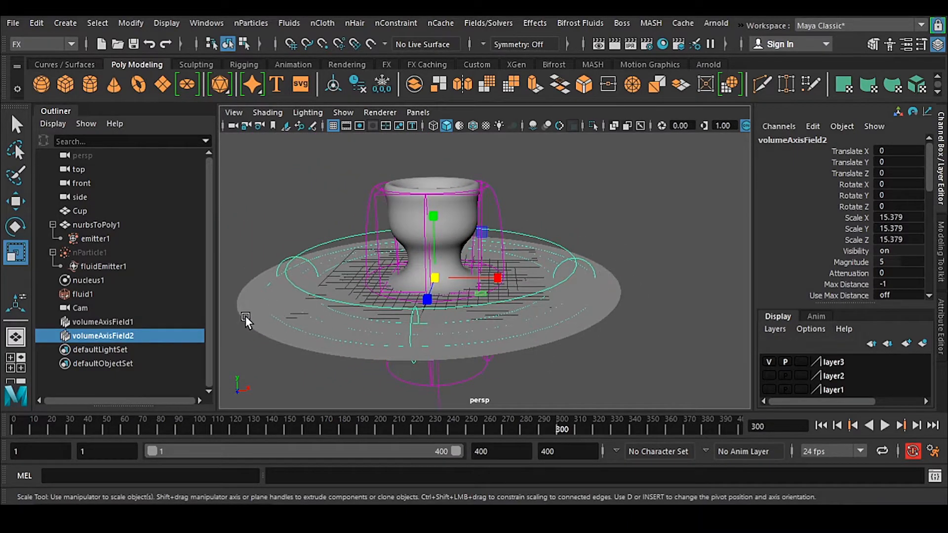
Step: Compare the outer edge of the nurbsToPoly1 surface with the ring of the second volume axis field from several angles
click(251, 324)
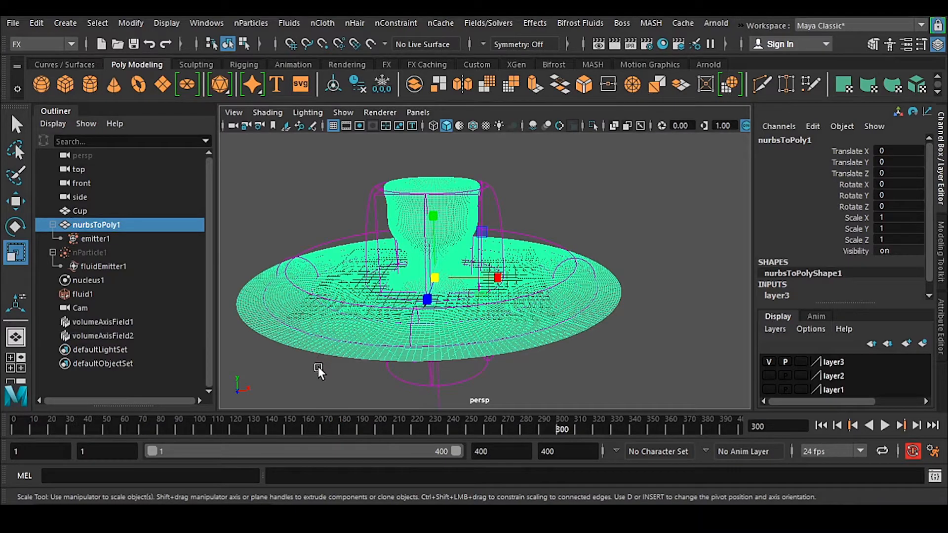
click(318, 366)
click(597, 320)
alt+middle_drag(599, 336, 568, 319)
alt+right_drag(568, 320, 590, 298)
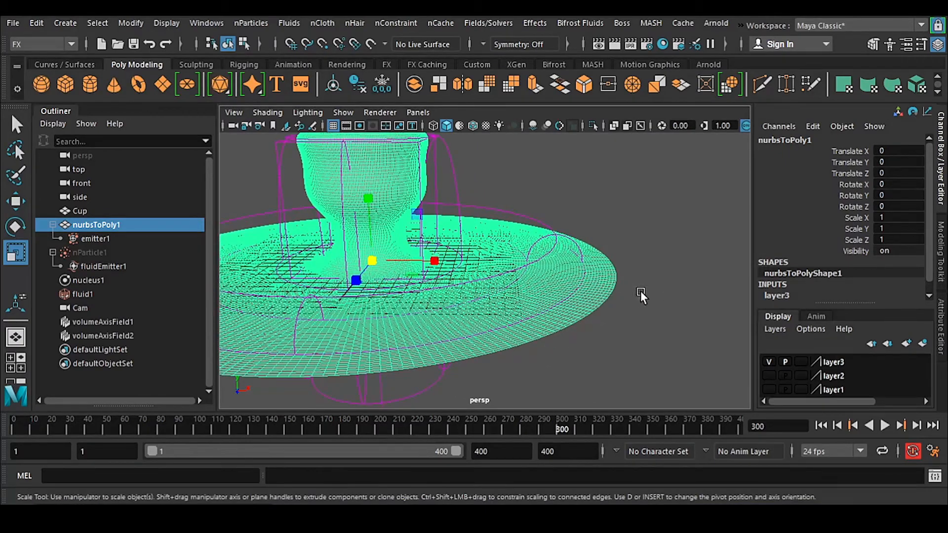
click(608, 285)
click(616, 258)
click(557, 236)
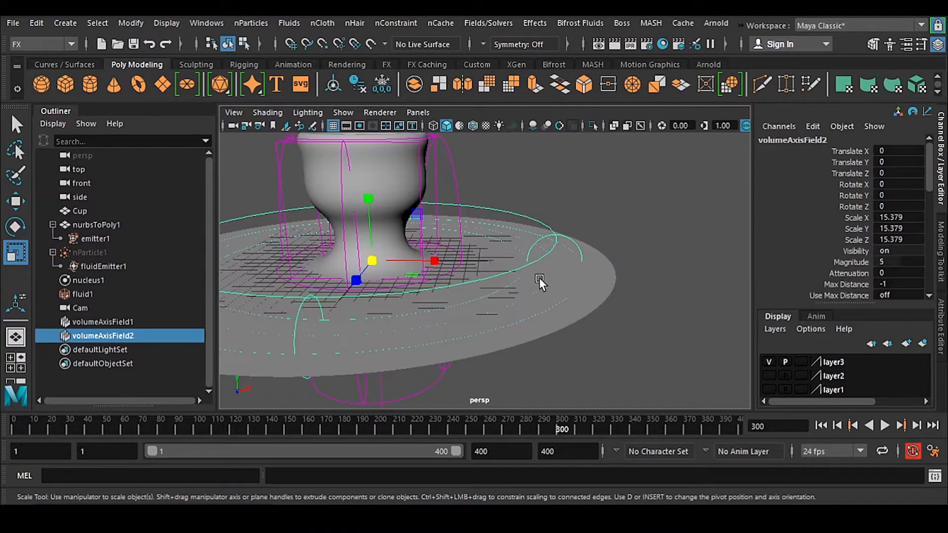
click(612, 294)
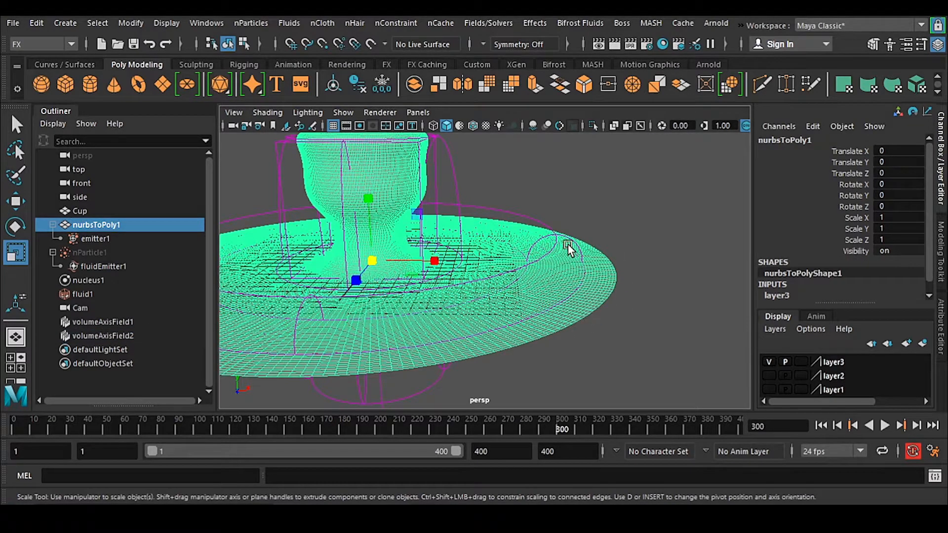
click(556, 238)
alt+drag(560, 295, 521, 243)
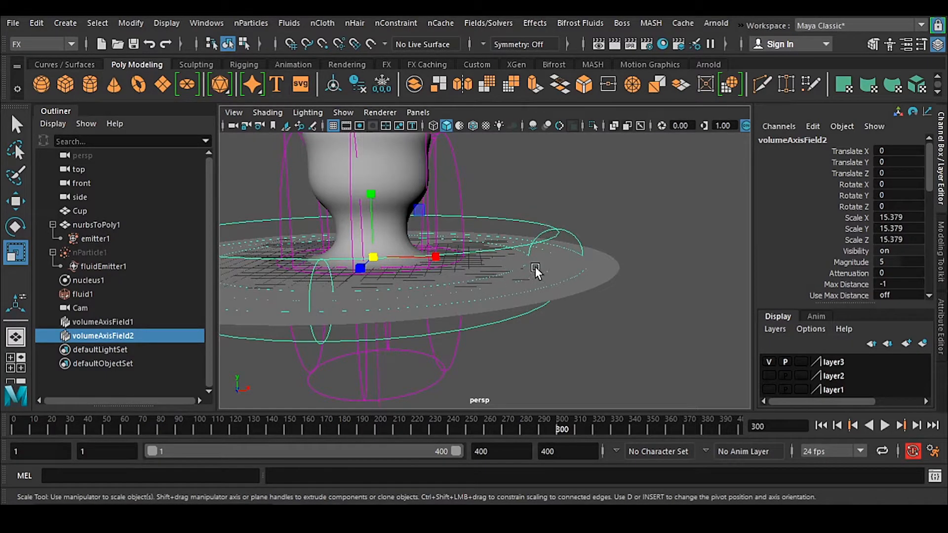
alt+drag(512, 314, 520, 331)
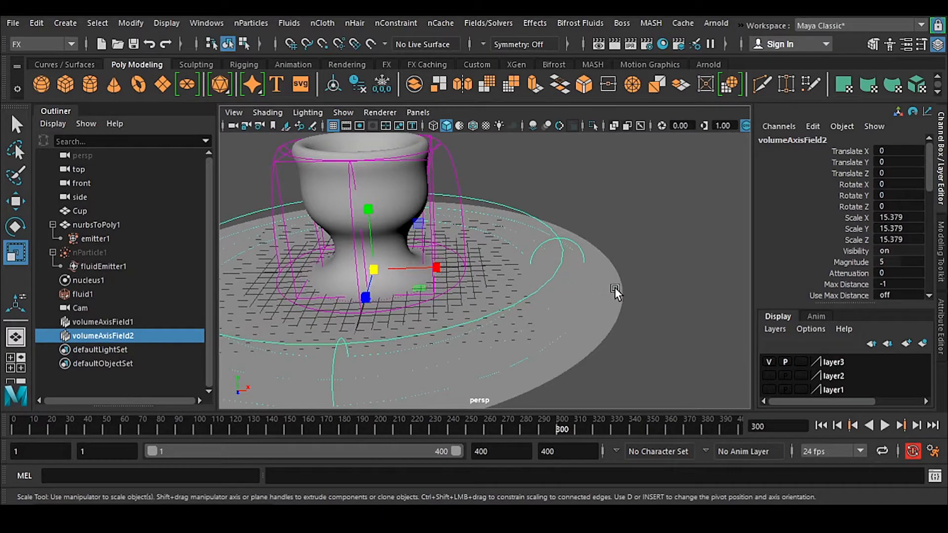
Step: Save the scene, hide layer3 with the emitter surface, and save the scene again
key(ctrl+s)
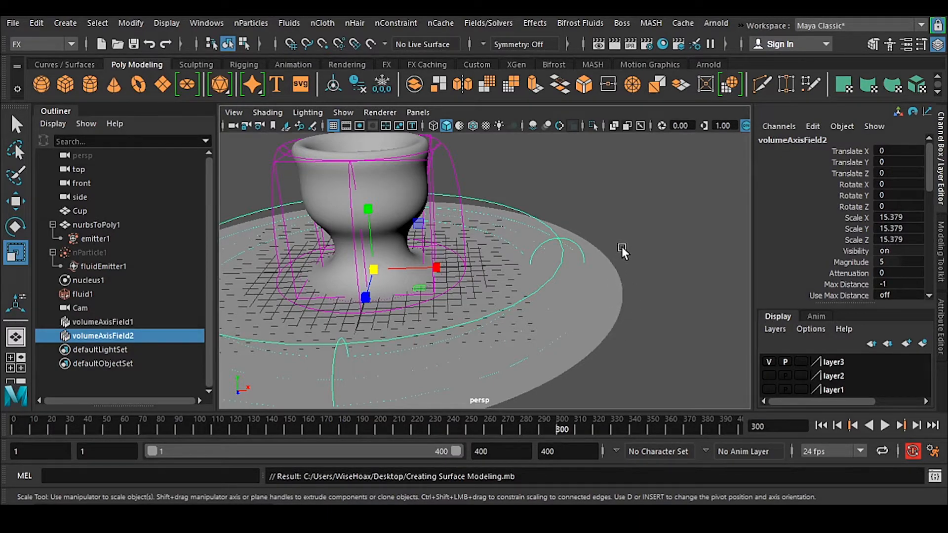
click(615, 308)
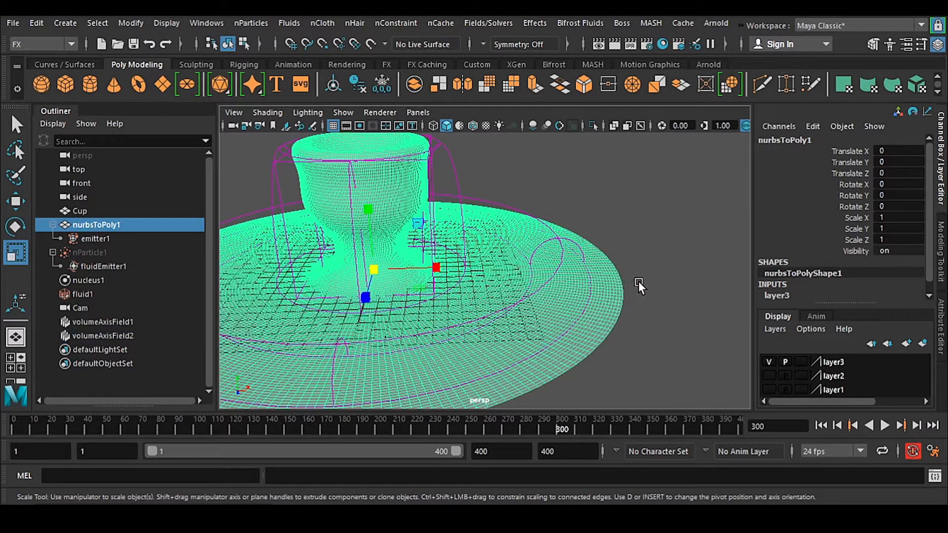
click(769, 358)
click(617, 331)
alt+middle_drag(572, 349, 615, 343)
key(ctrl+s)
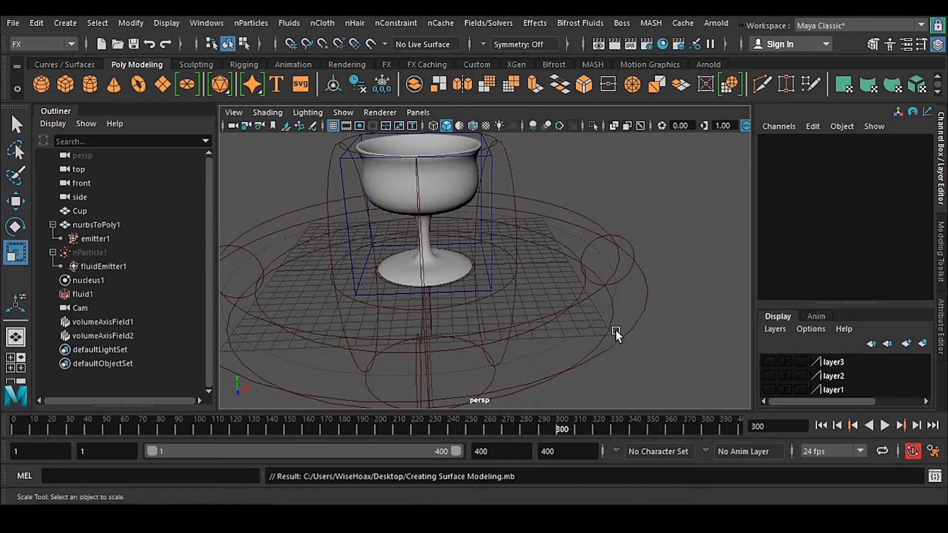
Step: Review the second volume axis field's volume speed and turbulence attributes and its placement around the cup
click(611, 277)
alt+right_drag(551, 327, 592, 351)
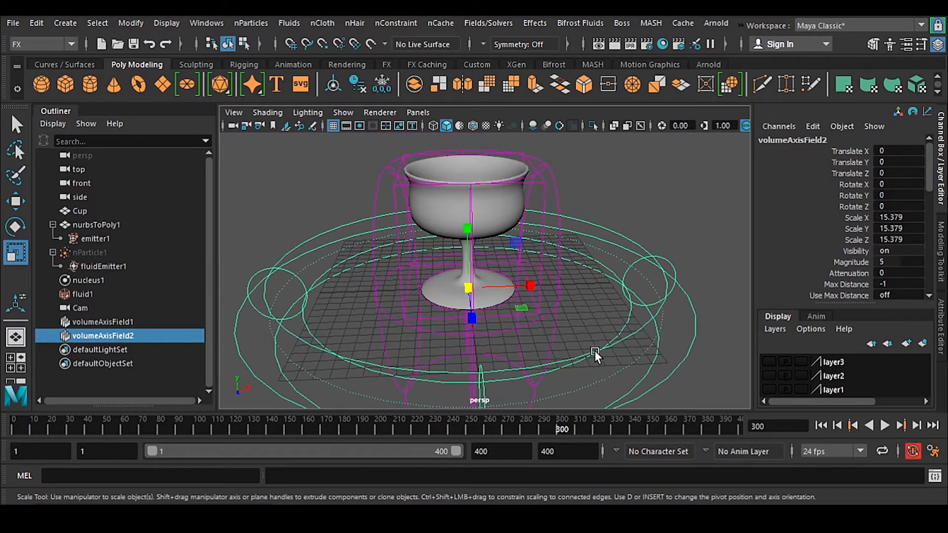
alt+drag(593, 351, 606, 302)
click(941, 323)
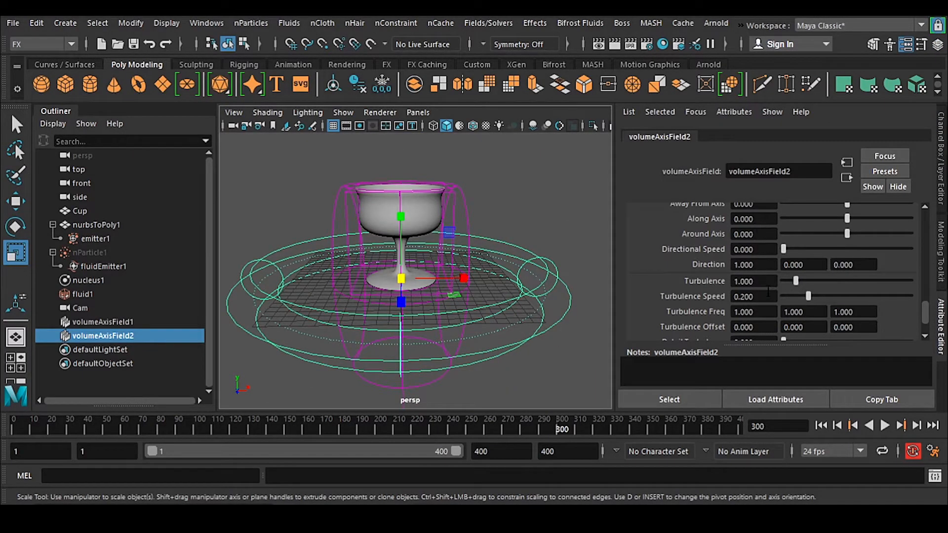
scroll(766, 287, up, 1)
drag(760, 246, 705, 251)
scroll(768, 292, down, 1)
drag(764, 281, 713, 286)
key(ctrl+a)
click(743, 272)
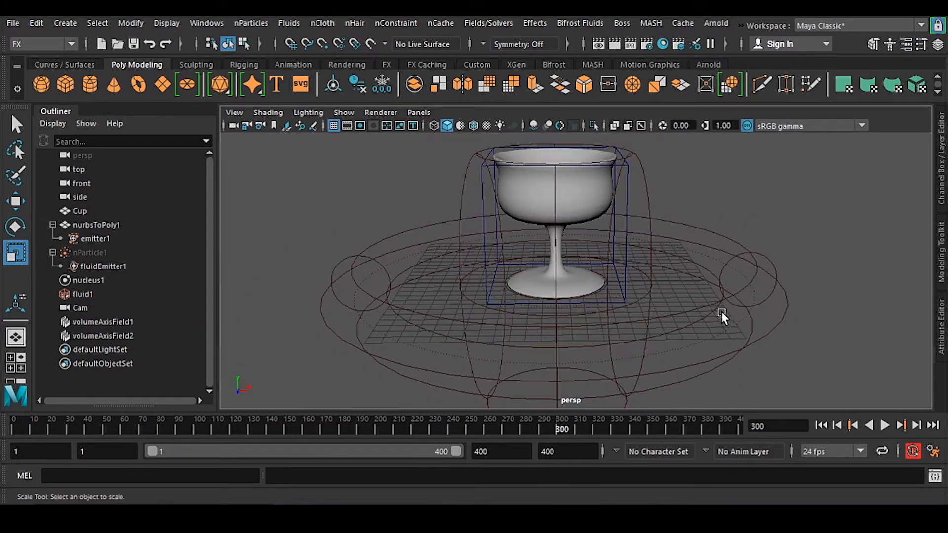
alt+middle_drag(727, 311, 673, 318)
alt+middle_drag(555, 291, 493, 291)
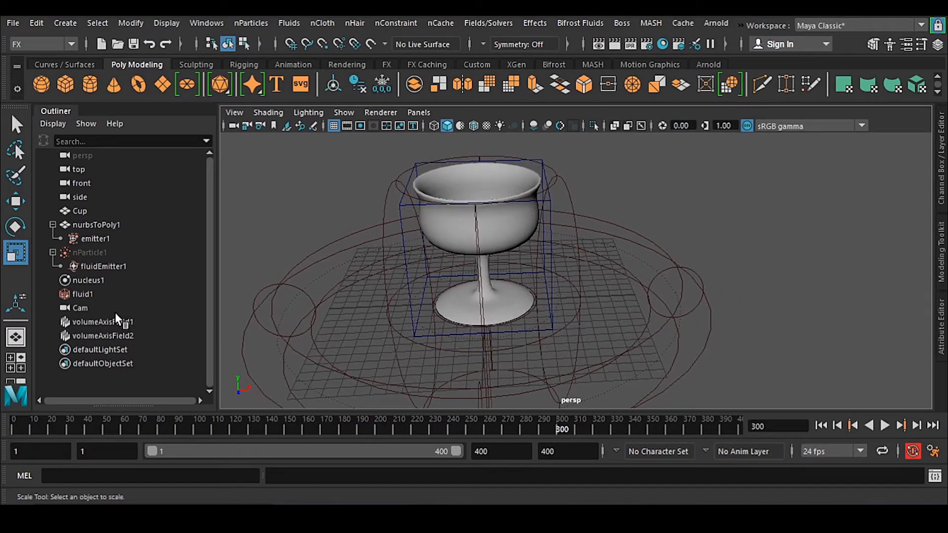
Step: Save the scene and add a third Volume Axis field to fluid1
click(86, 294)
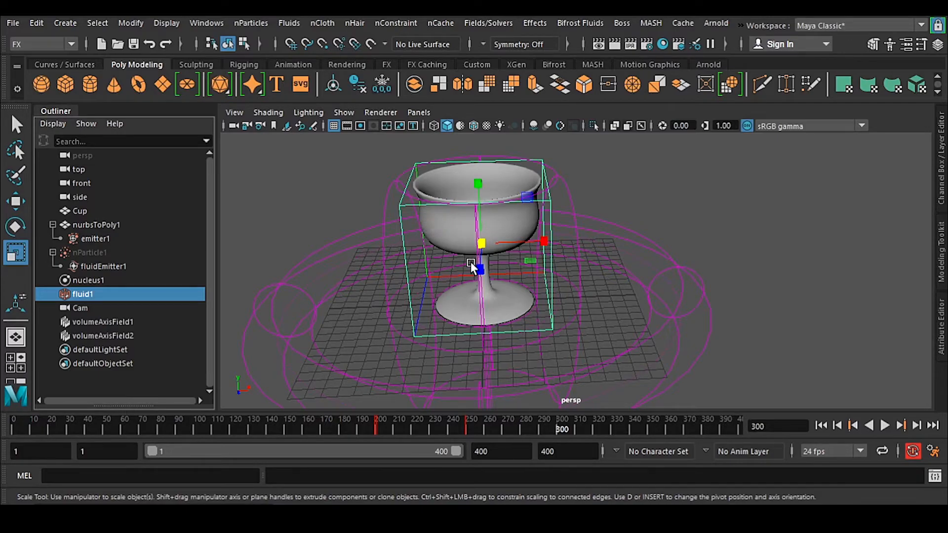
alt+middle_drag(471, 262, 464, 284)
key(ctrl+s)
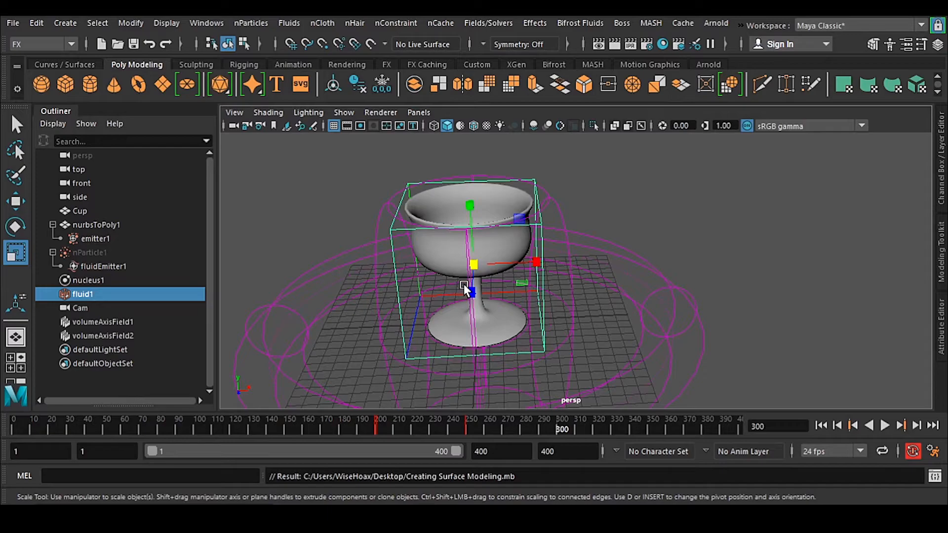
click(317, 202)
click(110, 295)
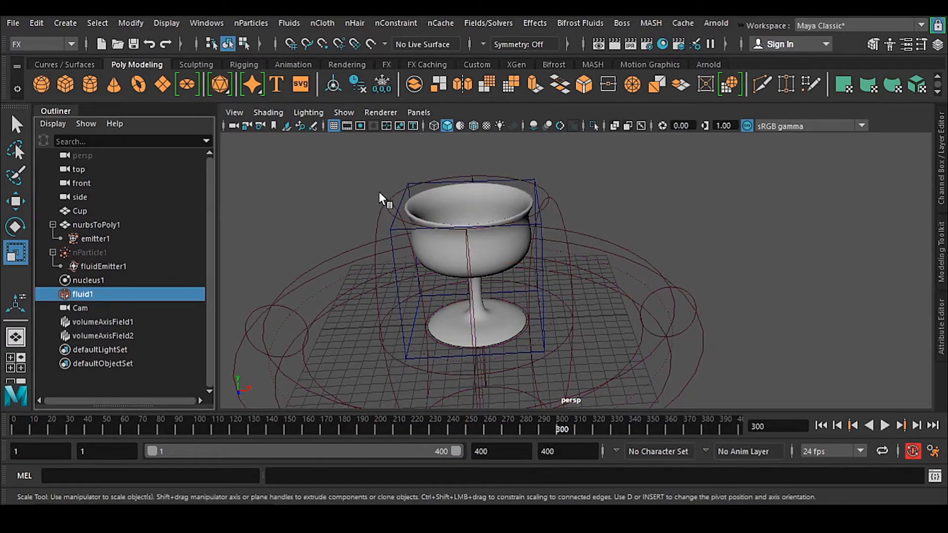
click(488, 24)
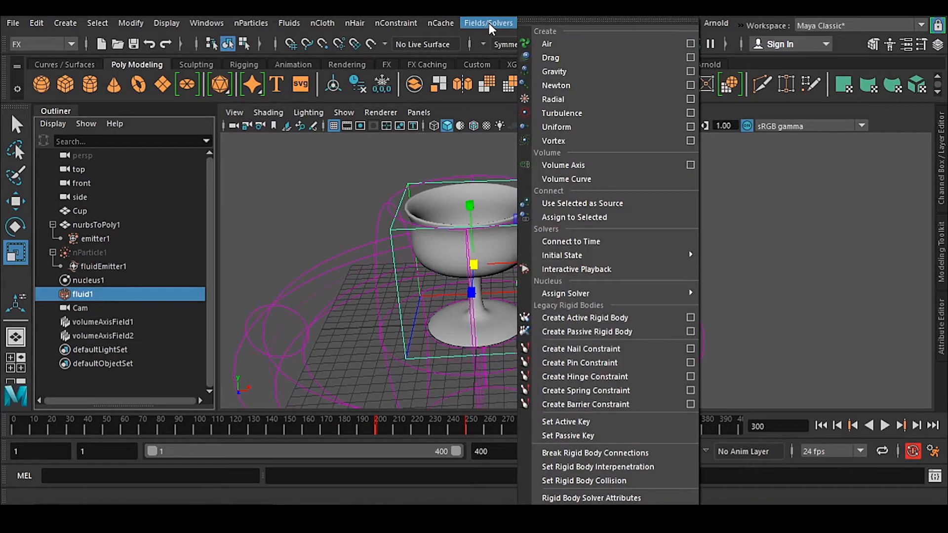
click(674, 165)
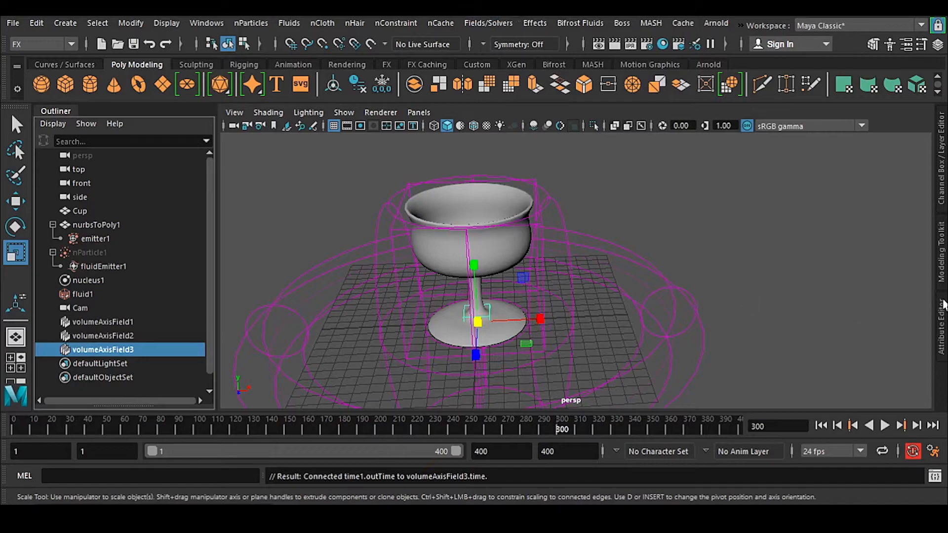
Step: Set the third volume axis field's Volume Shape to Sphere
click(941, 328)
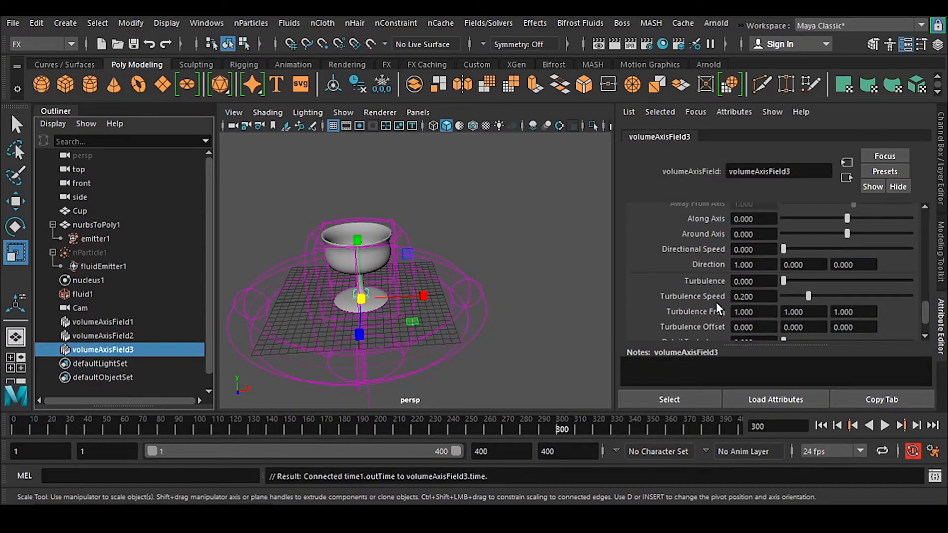
scroll(740, 288, up, 6)
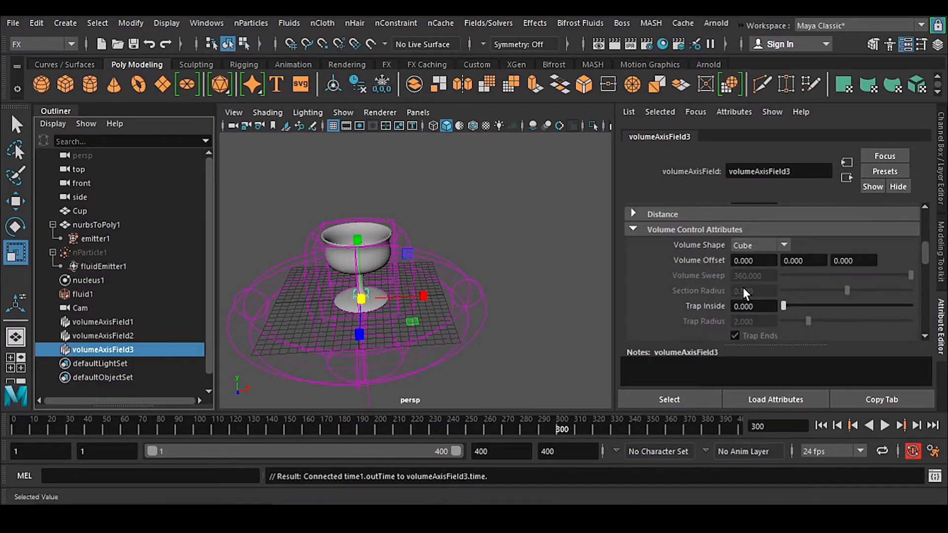
scroll(743, 287, up, 2)
click(763, 285)
click(761, 325)
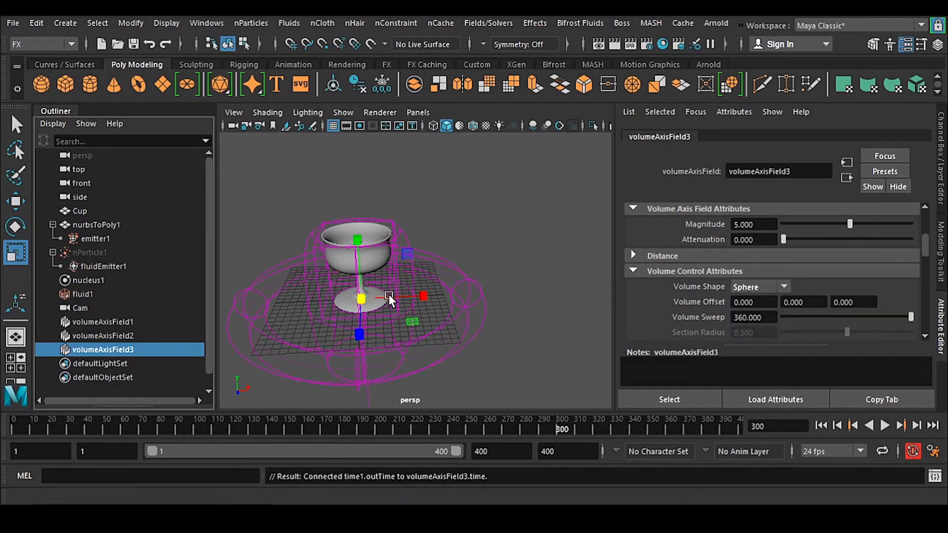
Step: Raise the spherical field from the cup's foot up into the bowl's opening
alt+drag(396, 291, 417, 244)
alt+right_drag(417, 243, 418, 306)
key(w)
drag(387, 262, 389, 121)
Step: Scale the spherical field to a flattened shape spanning the cup's mouth, adjust its height at the rim, and save the scene
key(r)
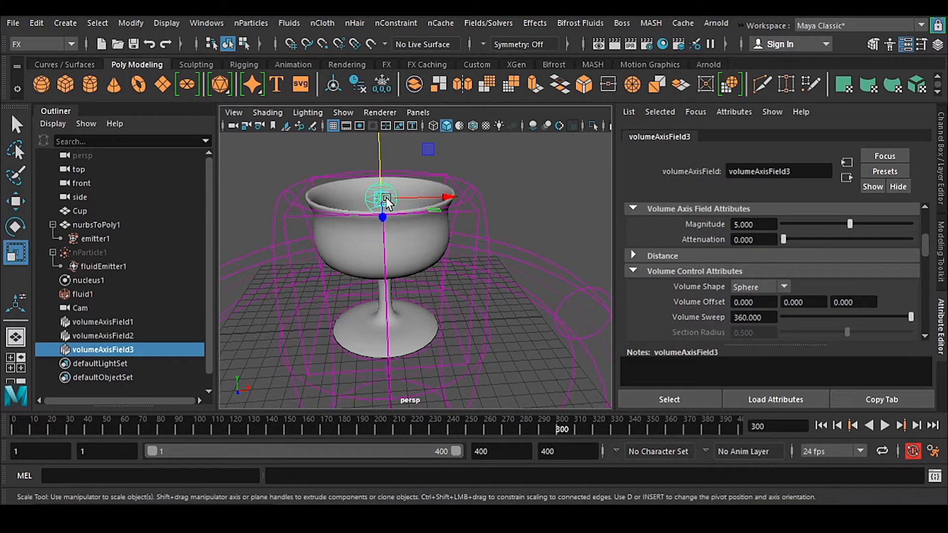
drag(386, 199, 874, 329)
drag(377, 141, 382, 173)
alt+drag(403, 211, 393, 206)
key(w)
drag(371, 143, 505, 233)
key(ctrl+s)
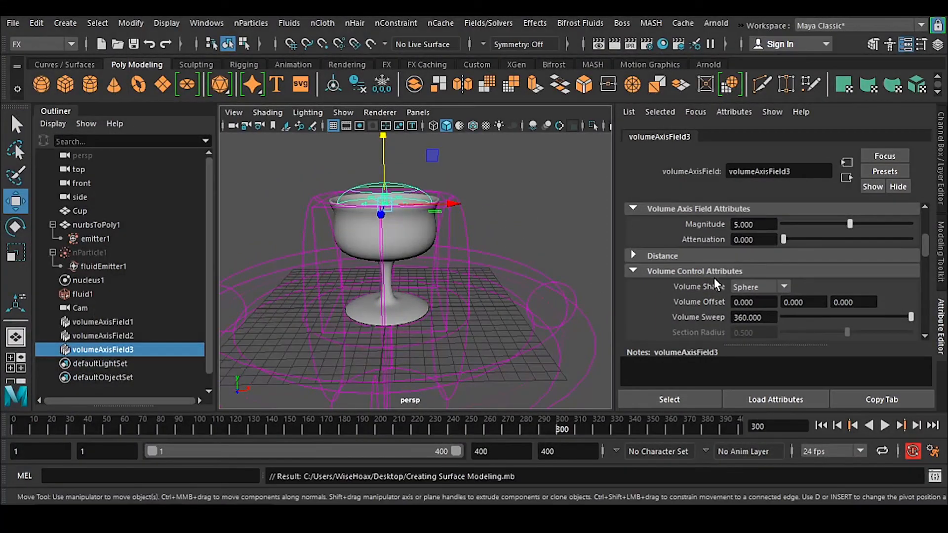
Step: Try an Away From Center value of 0 on the third field and restore it to 1
scroll(753, 276, down, 5)
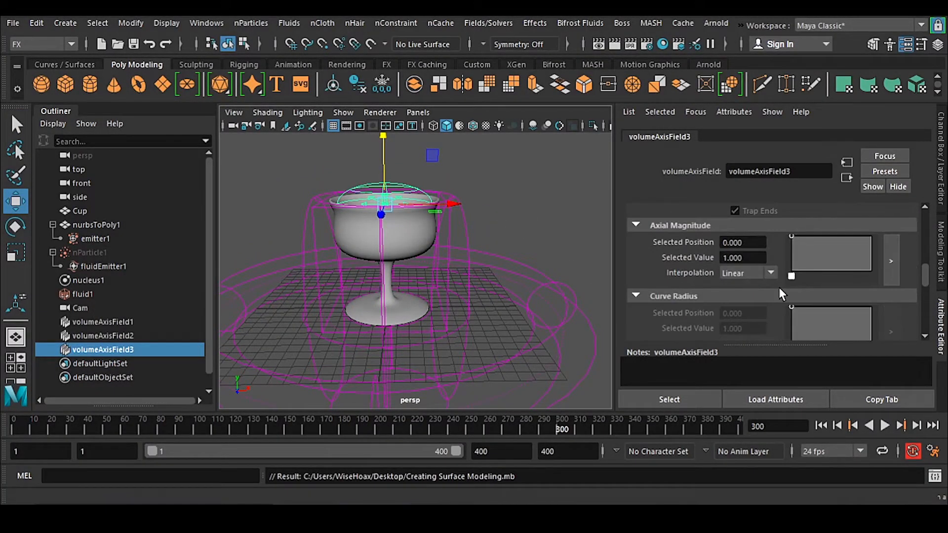
scroll(779, 290, up, 3)
scroll(746, 251, down, 5)
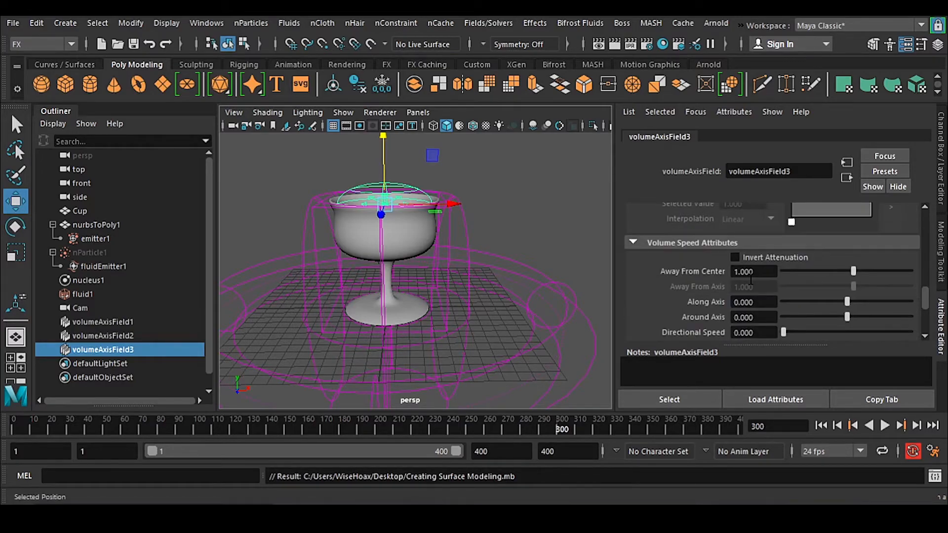
double_click(750, 273)
text(0)
key(Return)
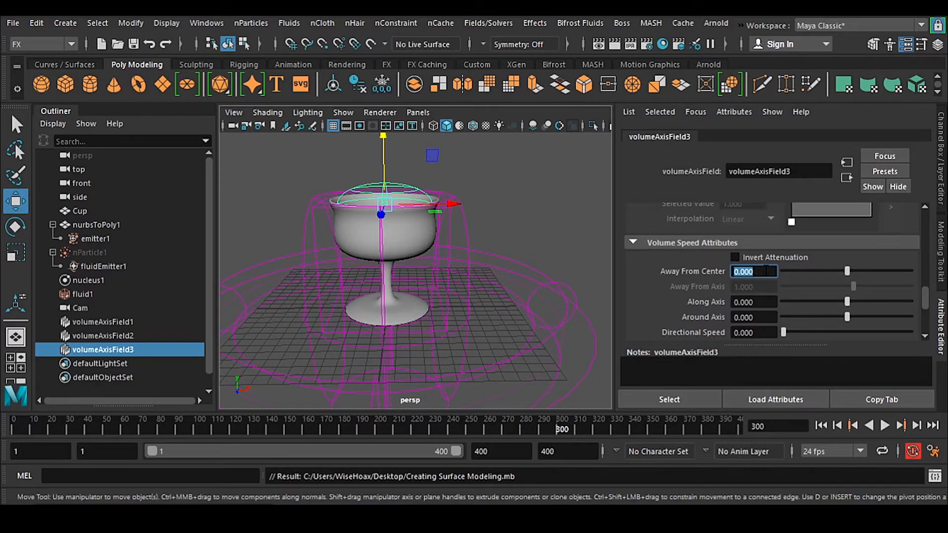
scroll(765, 286, down, 2)
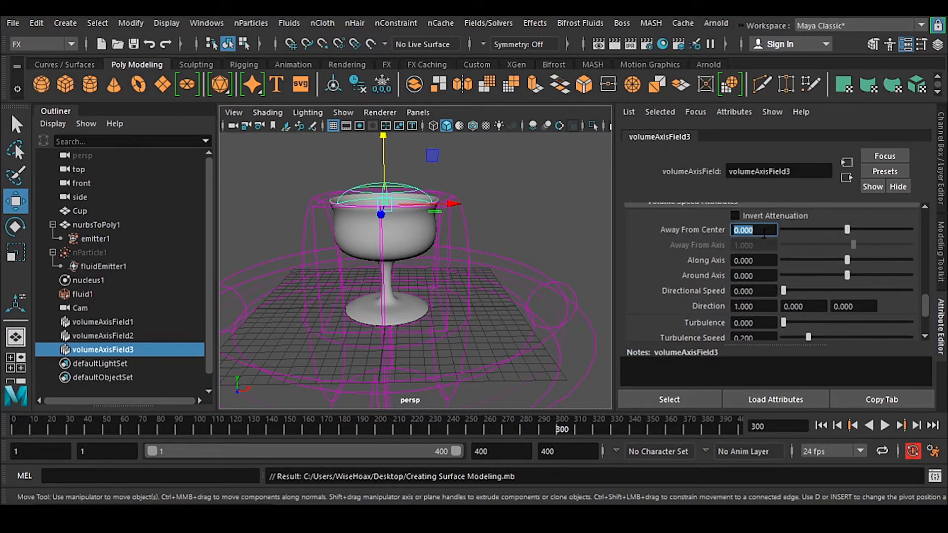
text(1)
key(Return)
alt+middle_drag(496, 272, 503, 260)
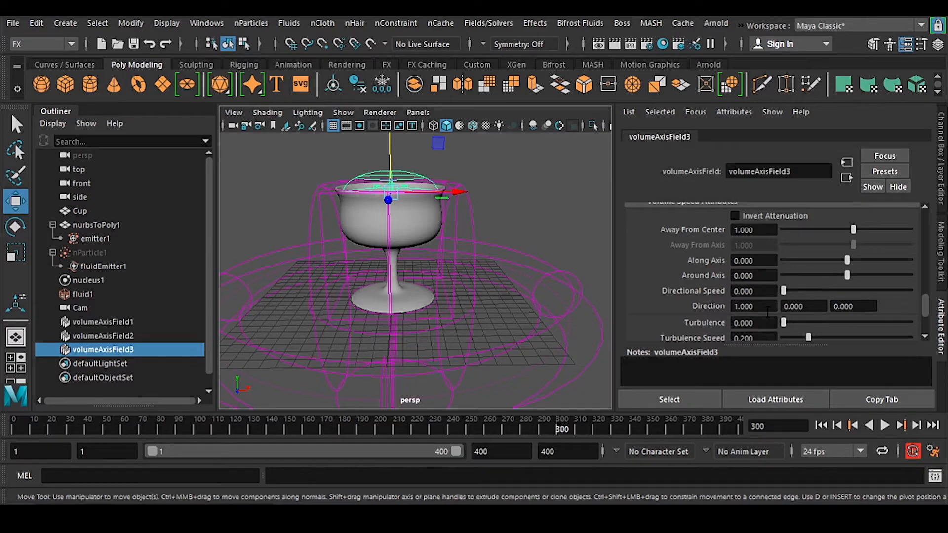
Step: Key the third volume axis field's Turbulence at 50 on frame 1
scroll(767, 312, down, 2)
double_click(764, 281)
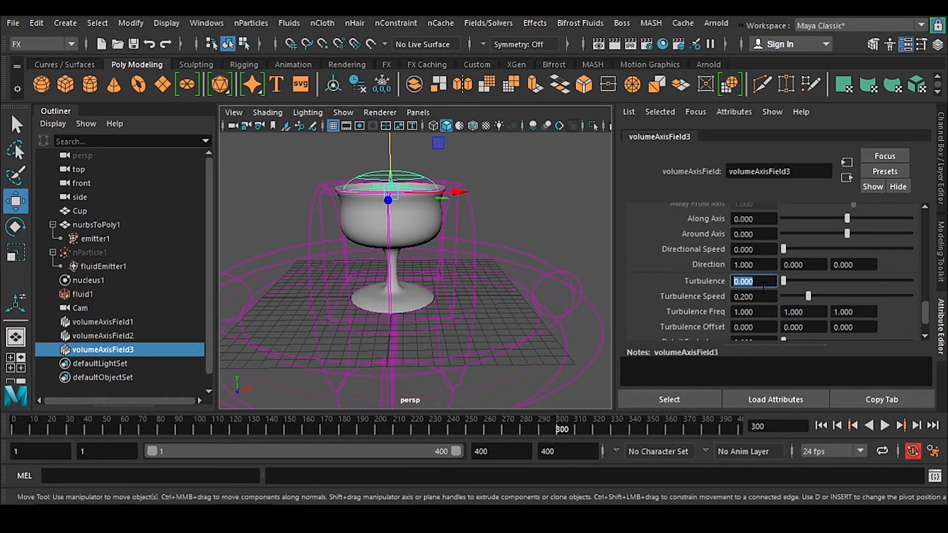
scroll(764, 288, up, 2)
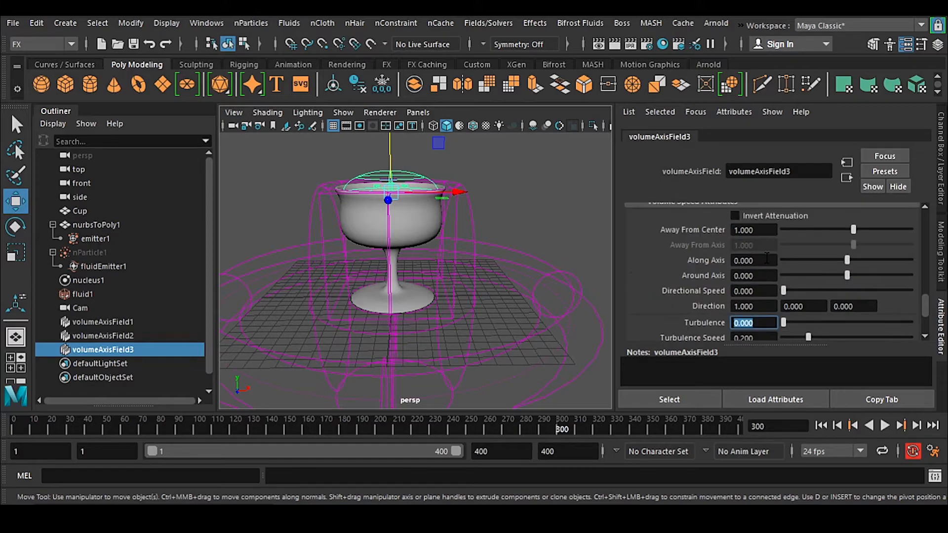
click(766, 232)
scroll(765, 276, down, 2)
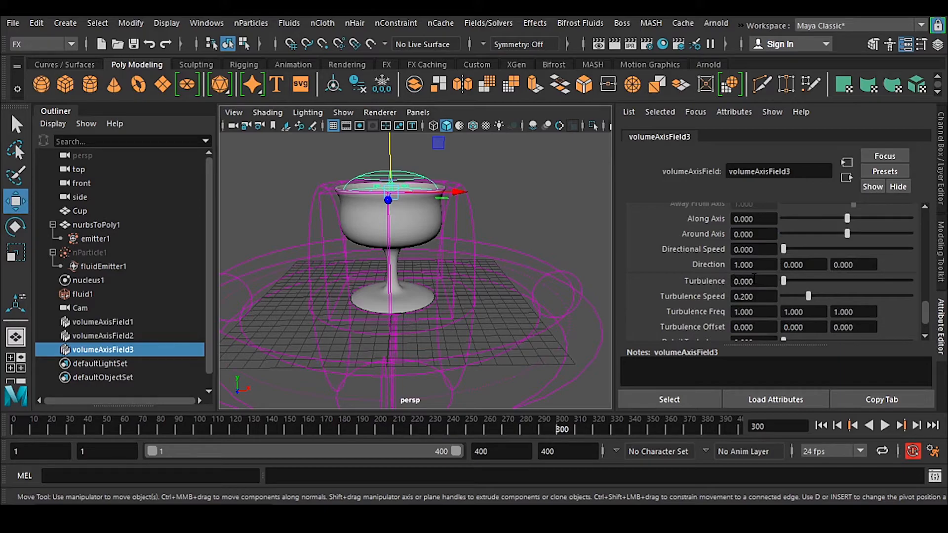
click(763, 280)
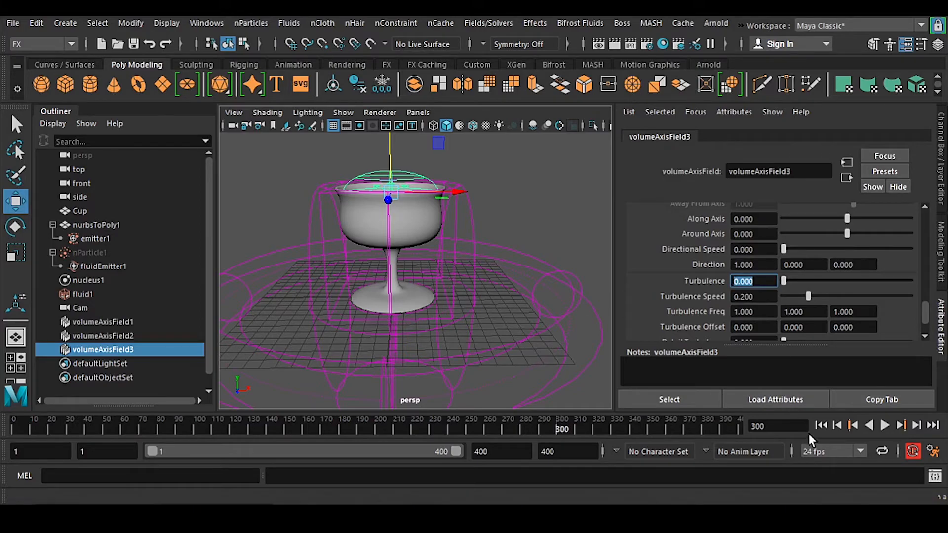
click(821, 424)
text(50)
key(Return)
right_click(763, 287)
click(785, 306)
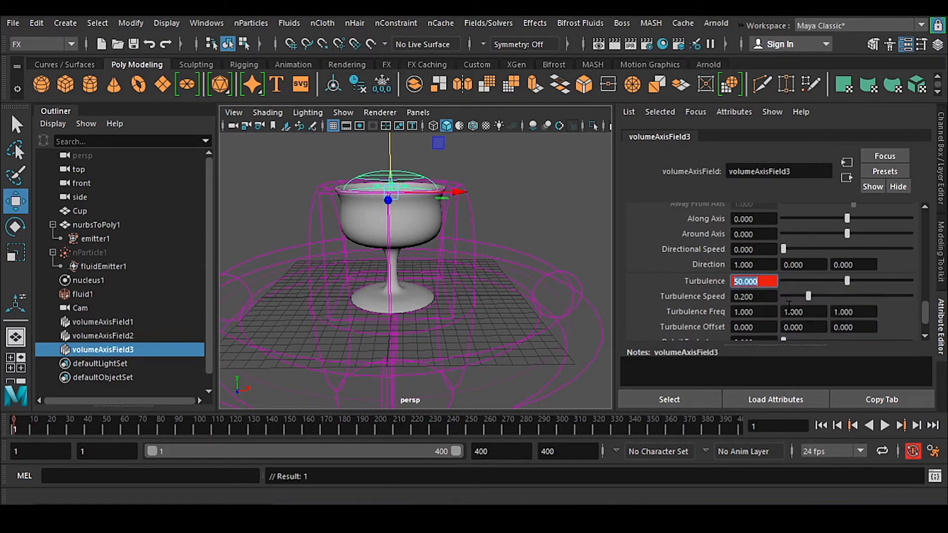
Step: Key the third field's Turbulence at 0 on frame 15 and save the scene
double_click(773, 423)
text(15)
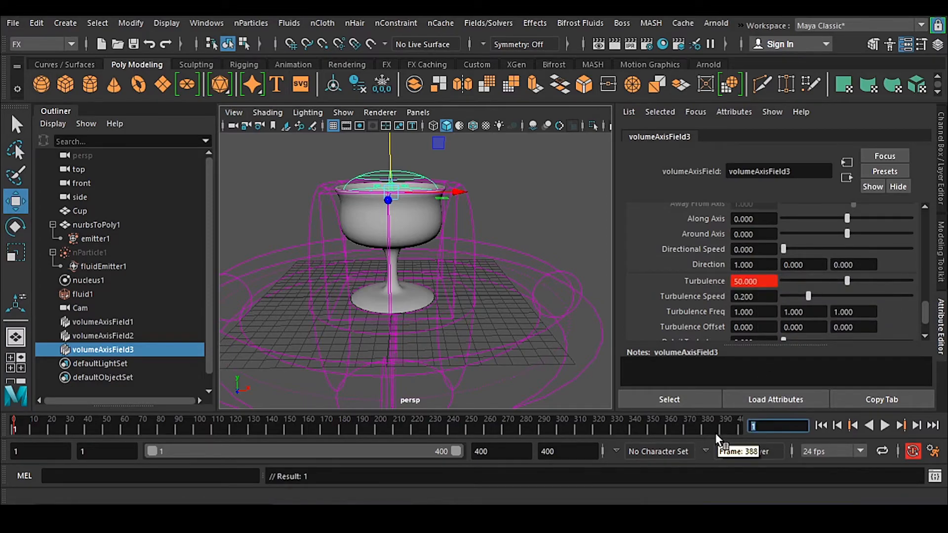
key(Return)
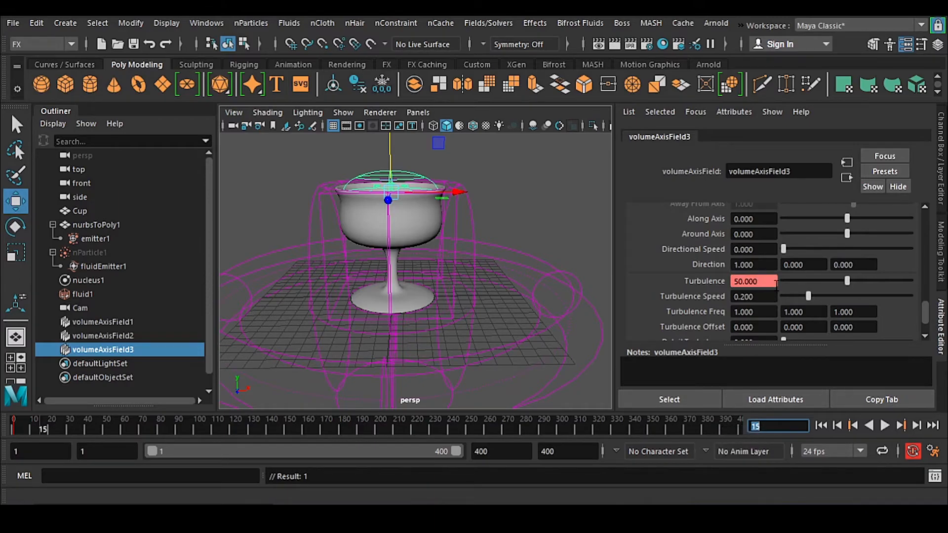
drag(846, 281, 724, 293)
right_click(755, 284)
click(766, 290)
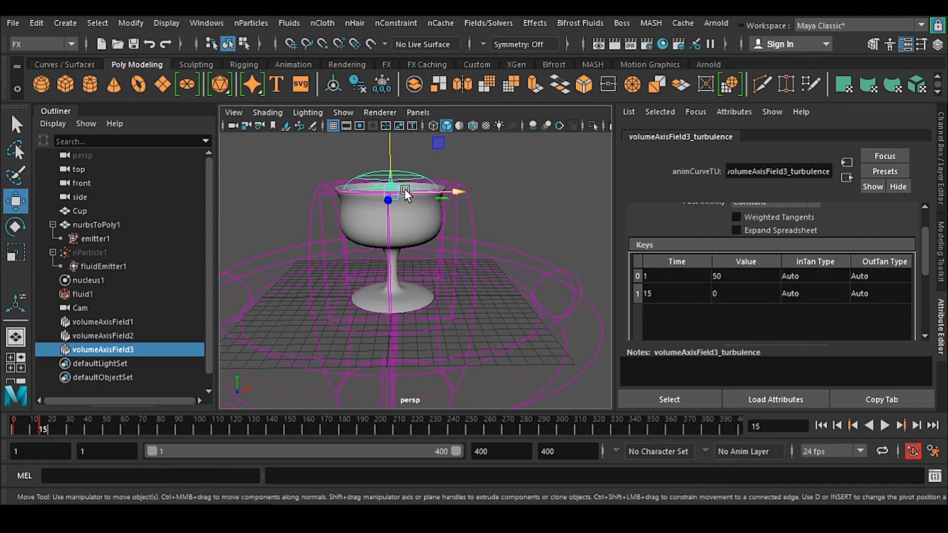
click(527, 201)
key(ctrl+s)
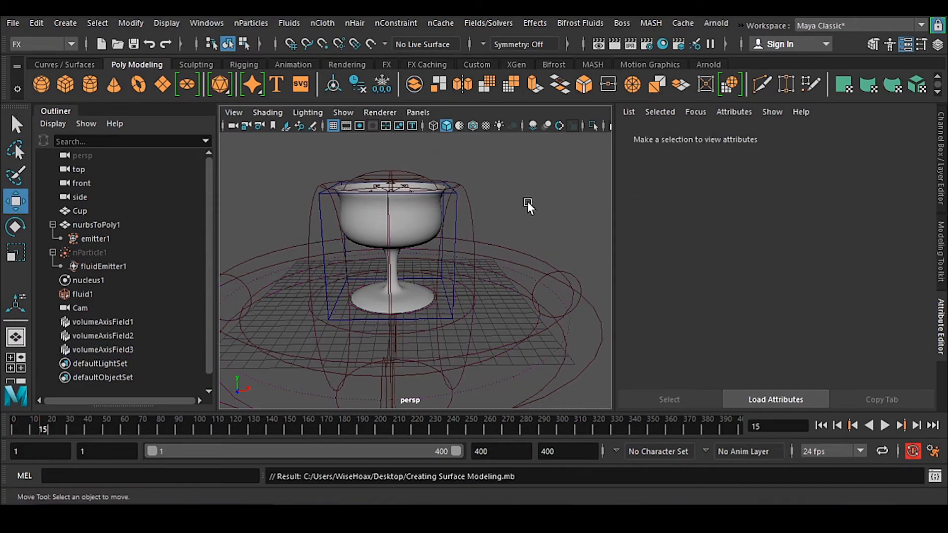
Step: Look at the cup and its three fields through the Cam camera
alt+drag(509, 314, 496, 251)
alt+middle_drag(495, 251, 495, 282)
alt+drag(495, 283, 510, 307)
scroll(528, 302, down, 2)
click(419, 111)
mouse_move(543, 126)
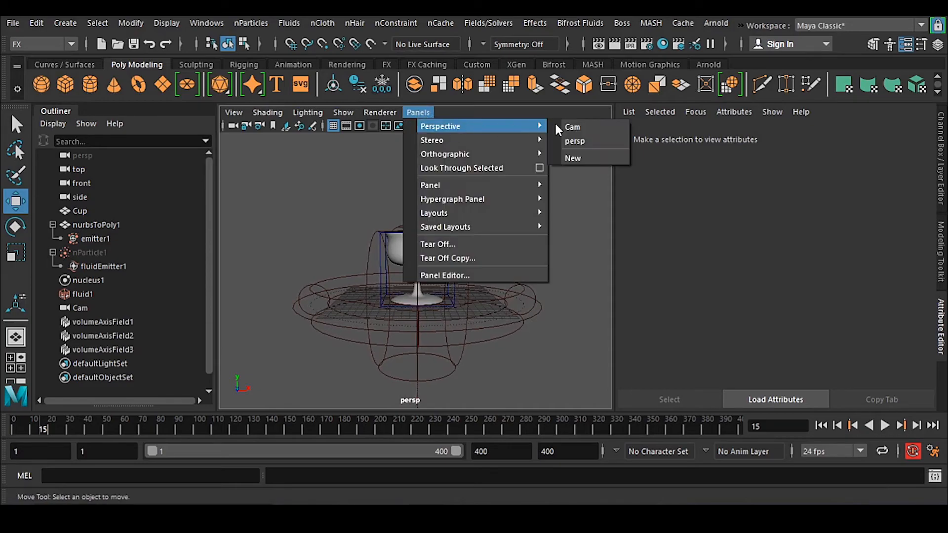
click(582, 126)
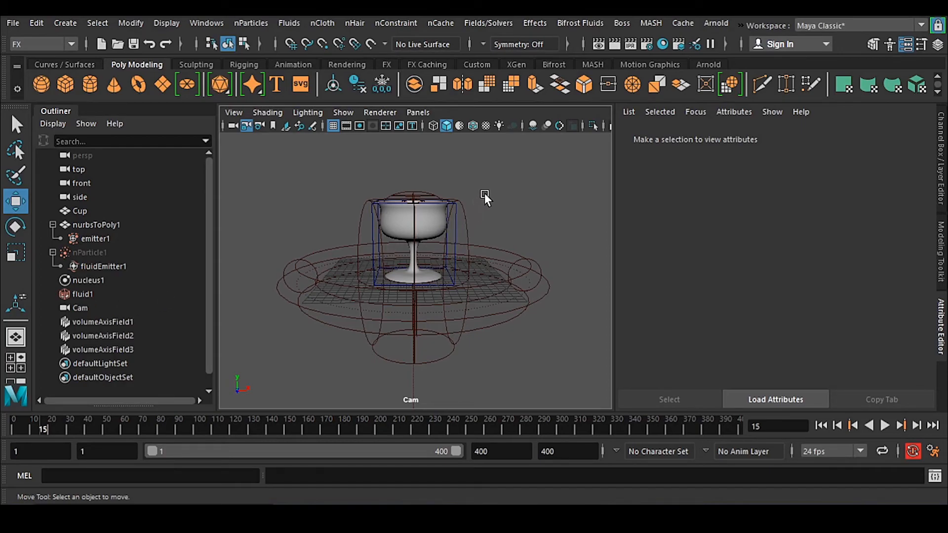
Step: Select fluid1, return to the persp view, and examine the cup's mouth with the spherical field up close
click(455, 232)
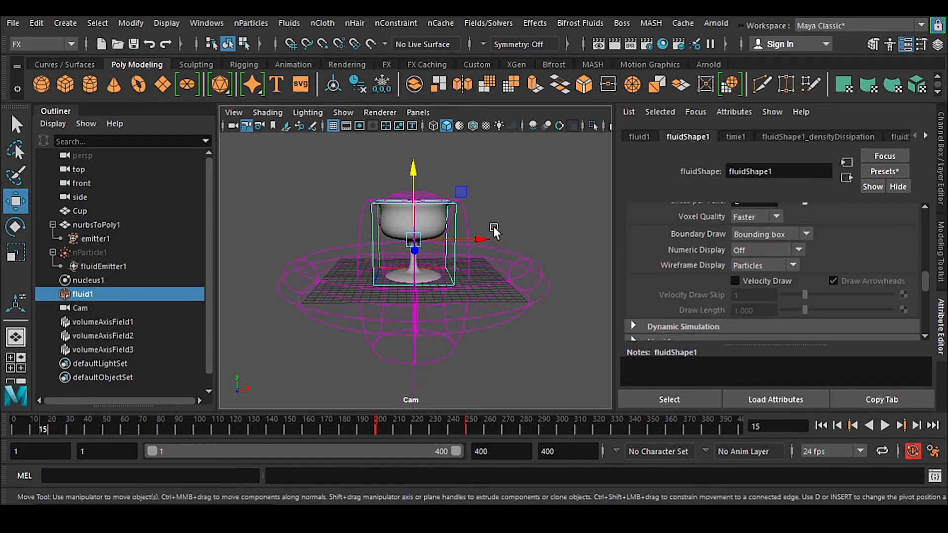
key(space)
drag(513, 218, 513, 180)
alt+drag(467, 278, 474, 316)
alt+right_drag(472, 197, 508, 319)
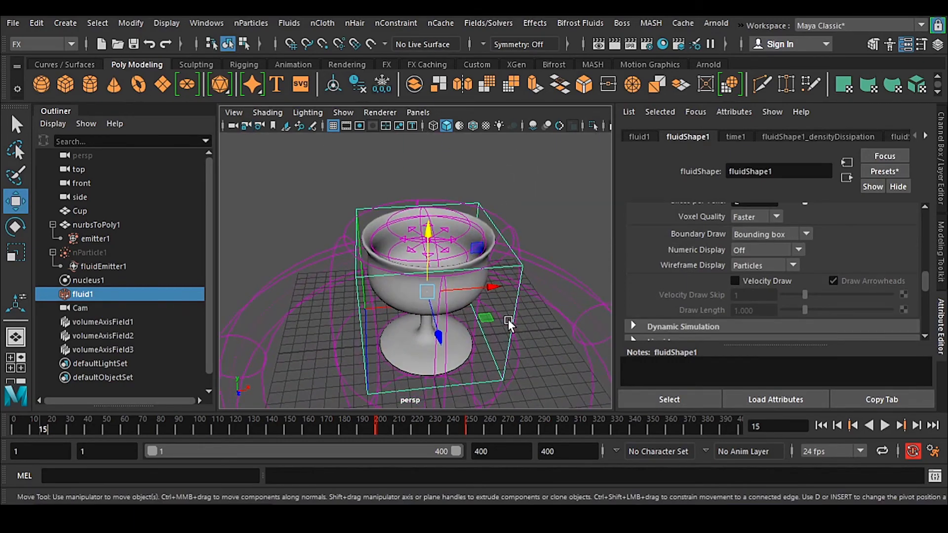
alt+middle_drag(509, 320, 481, 297)
alt+right_drag(476, 230, 512, 259)
alt+drag(522, 273, 472, 232)
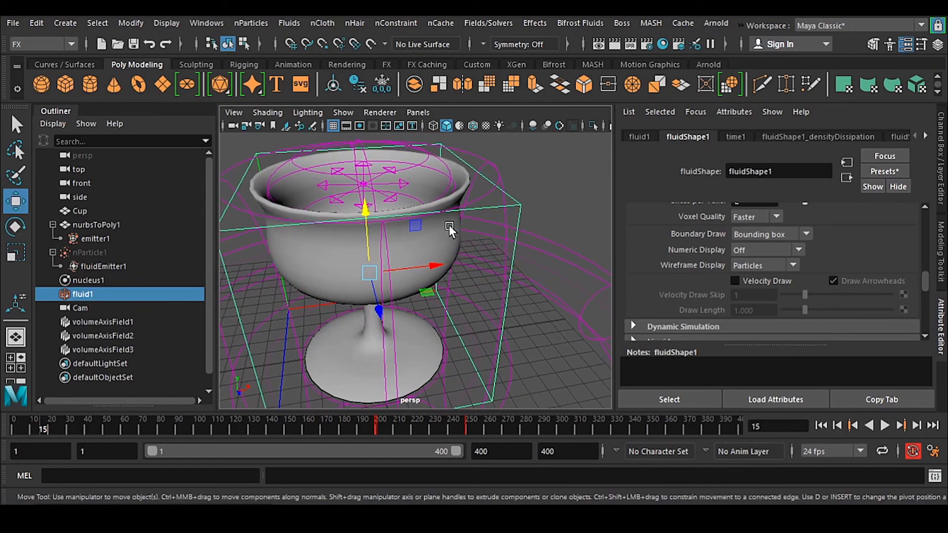